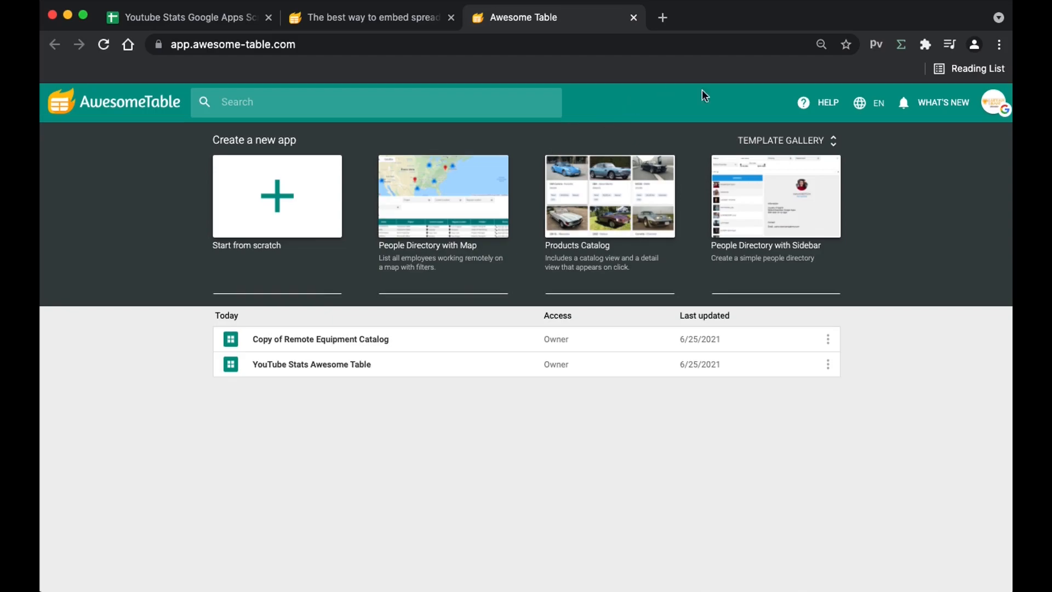
# Step: Preview the Remote Equipment Catalog template from the template gallery and make a copy of it
pyautogui.click(773, 144)
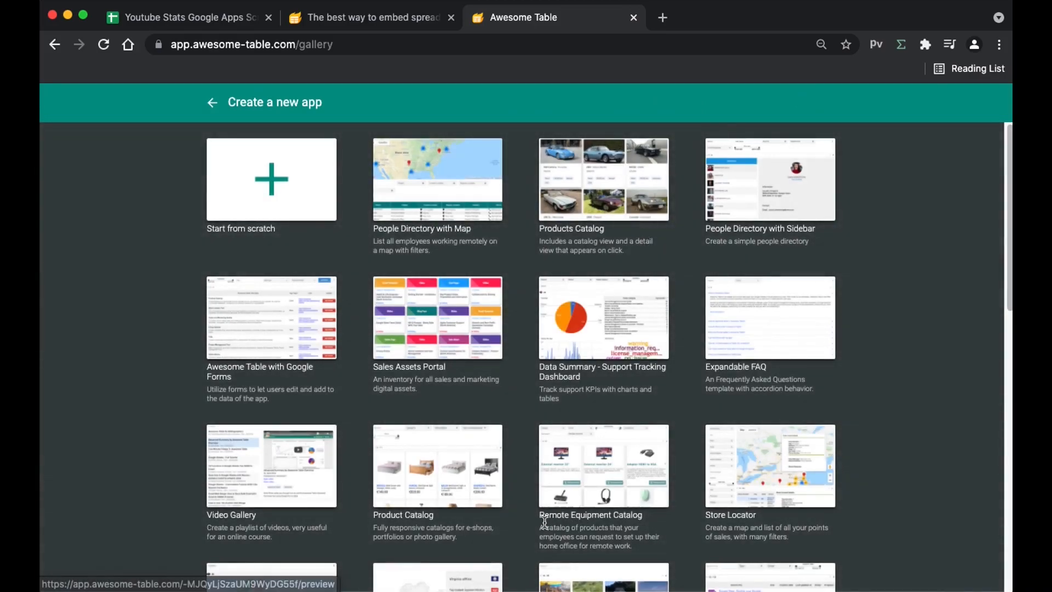
pyautogui.moveTo(540, 514); pyautogui.dragTo(684, 552)
pyautogui.click(620, 534)
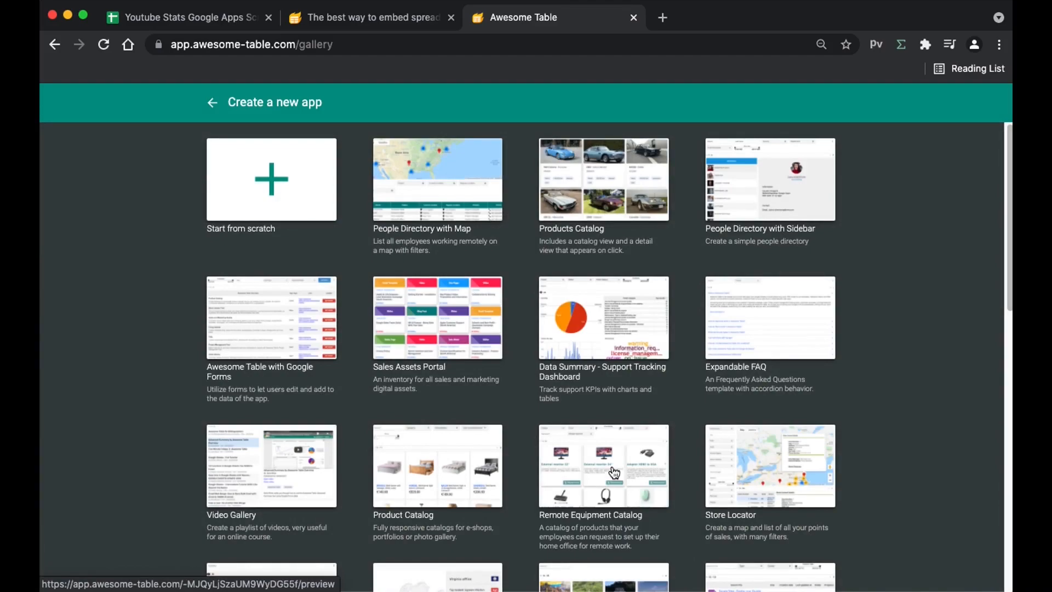
pyautogui.click(554, 478)
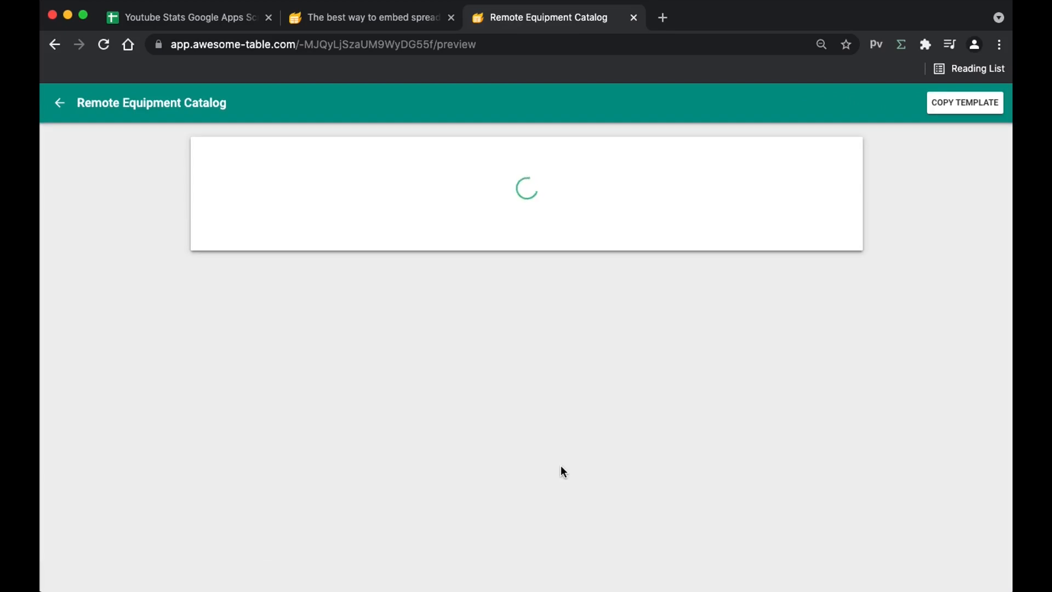
pyautogui.scroll(-2, 925, 294)
pyautogui.scroll(2, 925, 288)
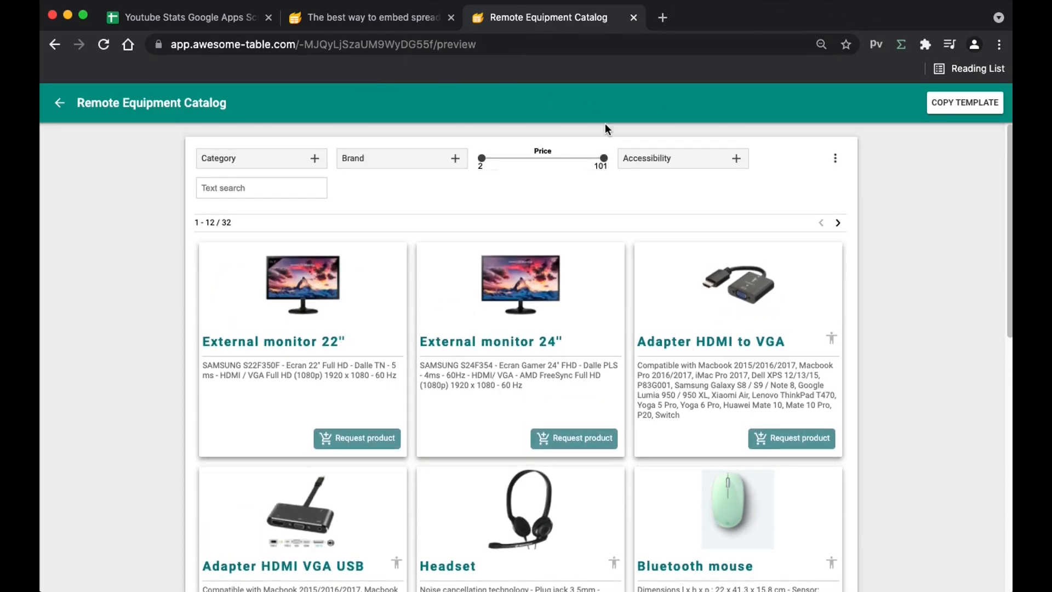
pyautogui.click(963, 109)
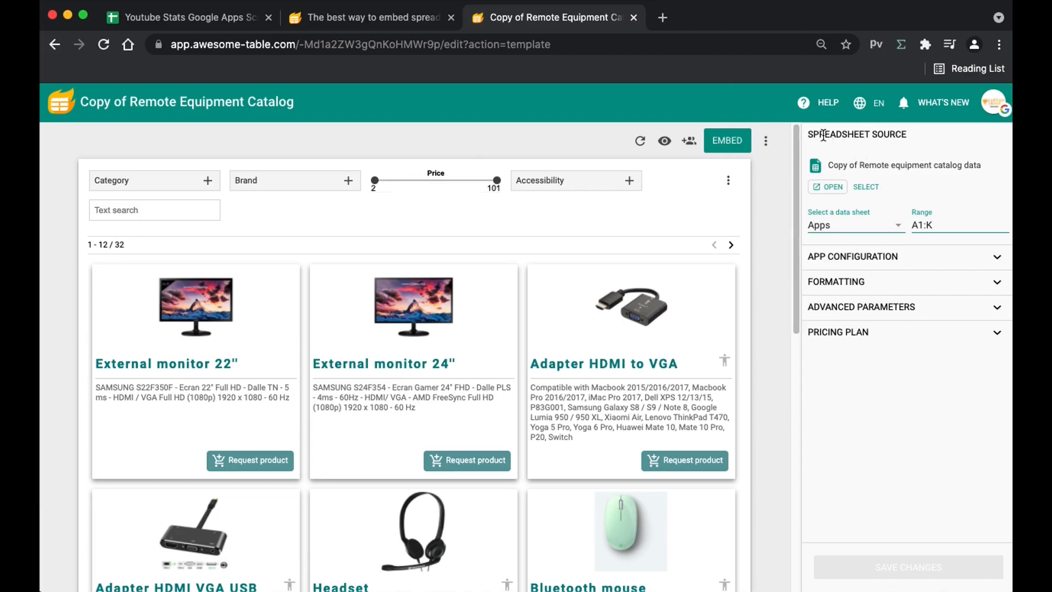
# Step: Open the copied app's source spreadsheet and compare it with the Youtube Stats Google Apps Script sheet
pyautogui.click(820, 191)
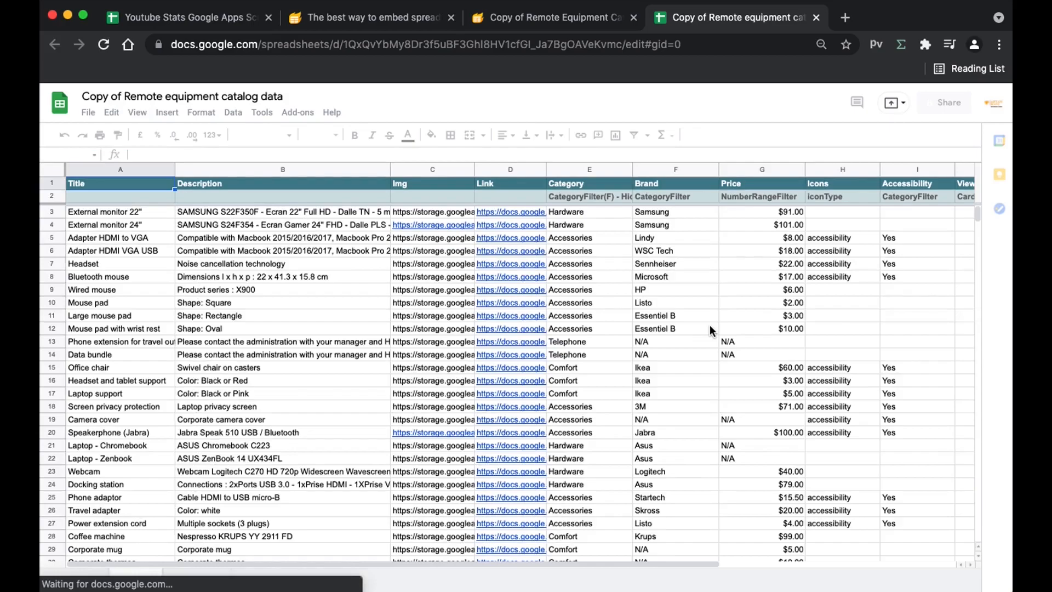
pyautogui.hotkey('ctrl', 'shift', 'Tab')
pyautogui.hotkey('ctrl', 'Tab')
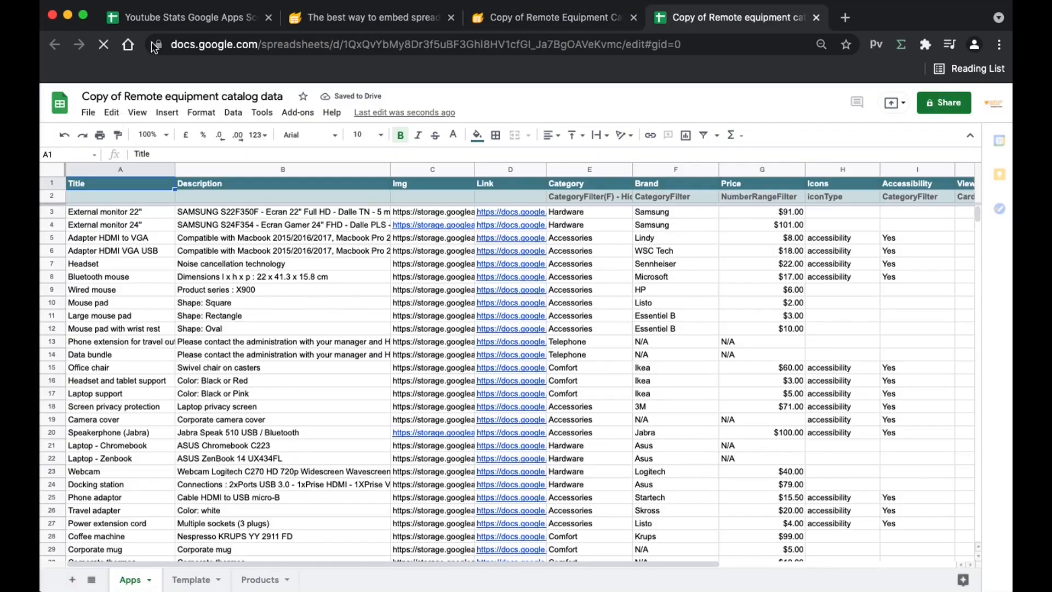
pyautogui.click(159, 23)
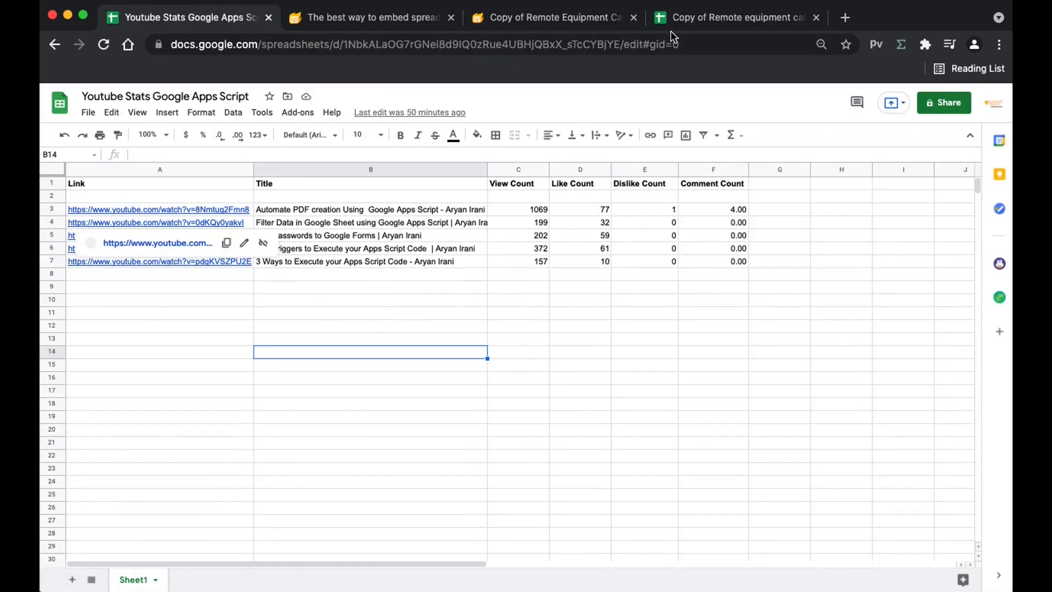
pyautogui.hotkey('ctrl', 'shift', 'Tab')
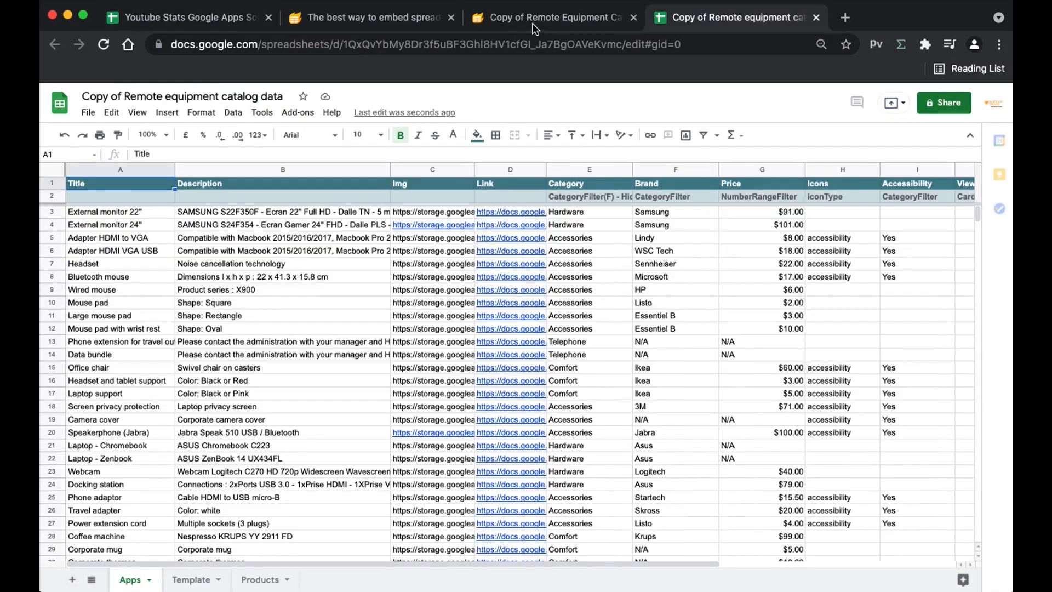
pyautogui.click(572, 20)
pyautogui.click(688, 28)
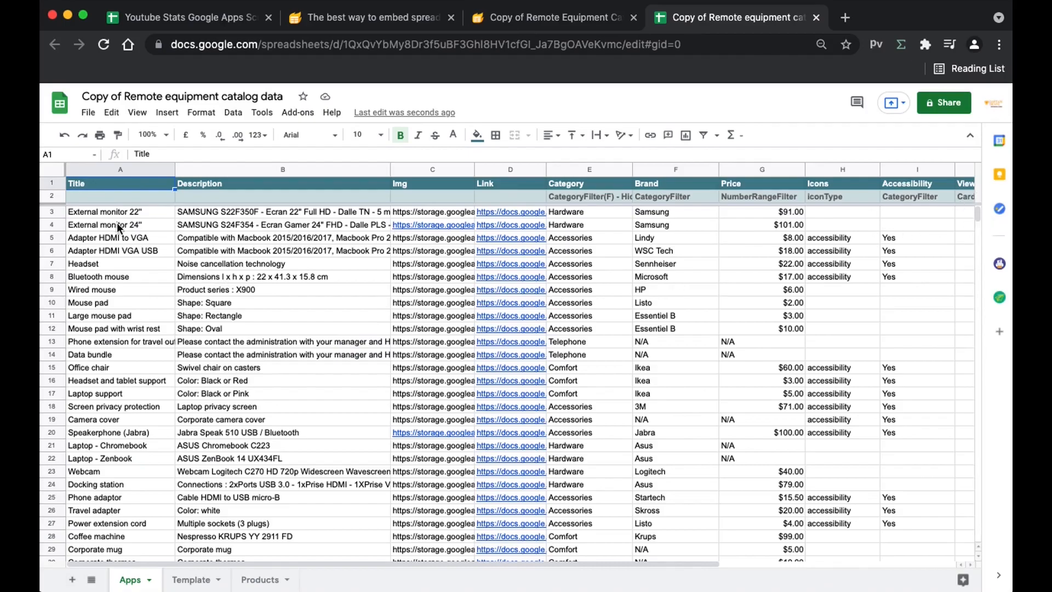
# Step: Delete the sample equipment data in A3:N34 of the Apps sheet, keeping the two header rows
pyautogui.moveTo(130, 212)
pyautogui.mouseDown()
pyautogui.moveTo(530, 304)
pyautogui.moveTo(832, 421)
pyautogui.moveTo(834, 456)
pyautogui.moveTo(1007, 467)
pyautogui.moveTo(952, 485)
pyautogui.moveTo(956, 497)
pyautogui.moveTo(870, 510)
pyautogui.mouseUp()
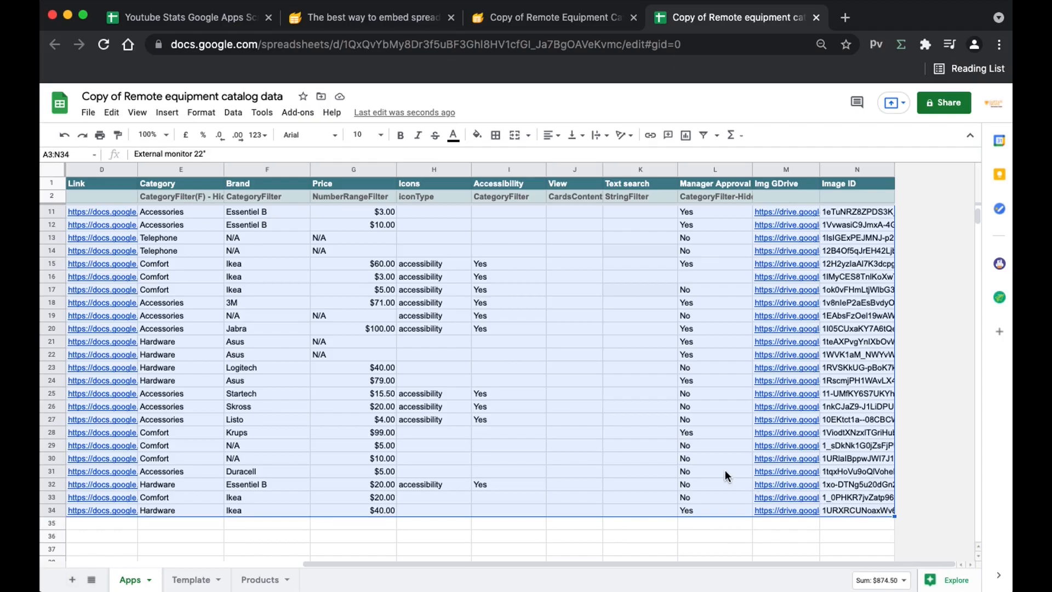
pyautogui.press('Delete')
pyautogui.hscroll(-10, 100, 559)
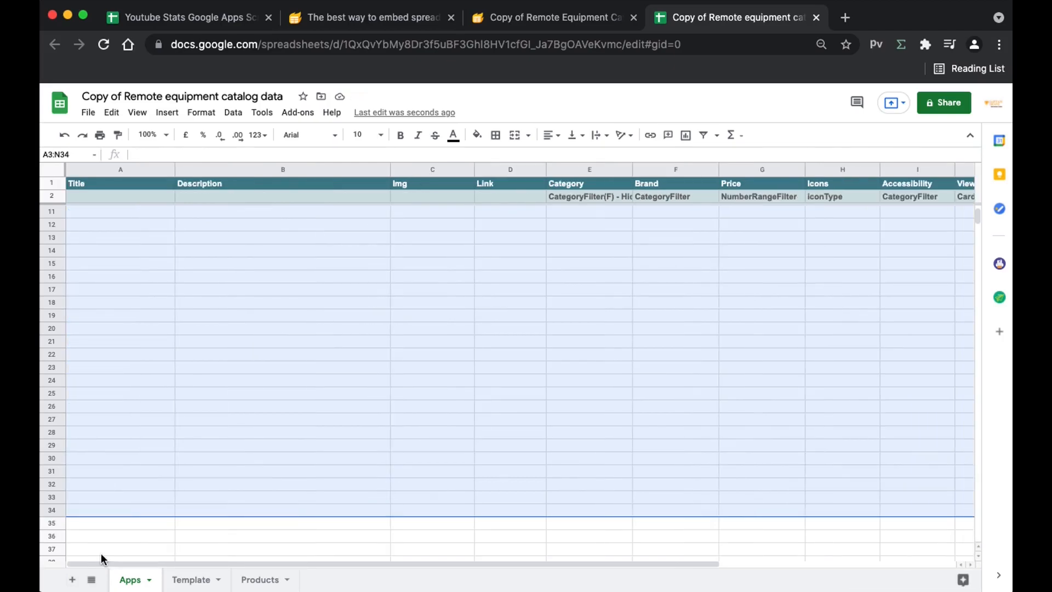
pyautogui.click(212, 395)
pyautogui.scroll(3, 237, 347)
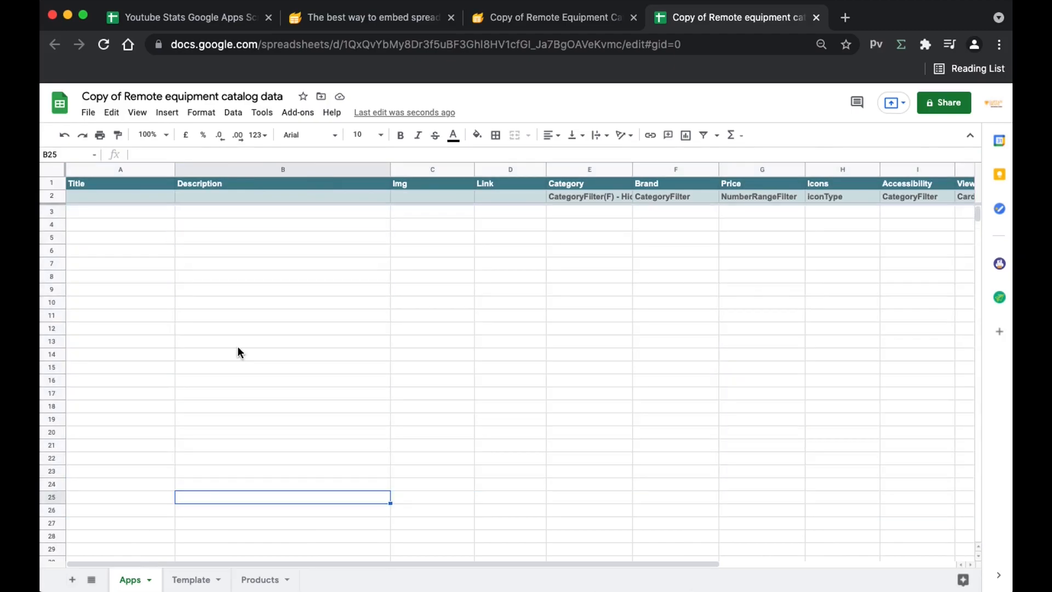
# Step: Copy the video rows from the Youtube Stats Google Apps Script sheet into the Apps sheet starting at A3
pyautogui.click(214, 12)
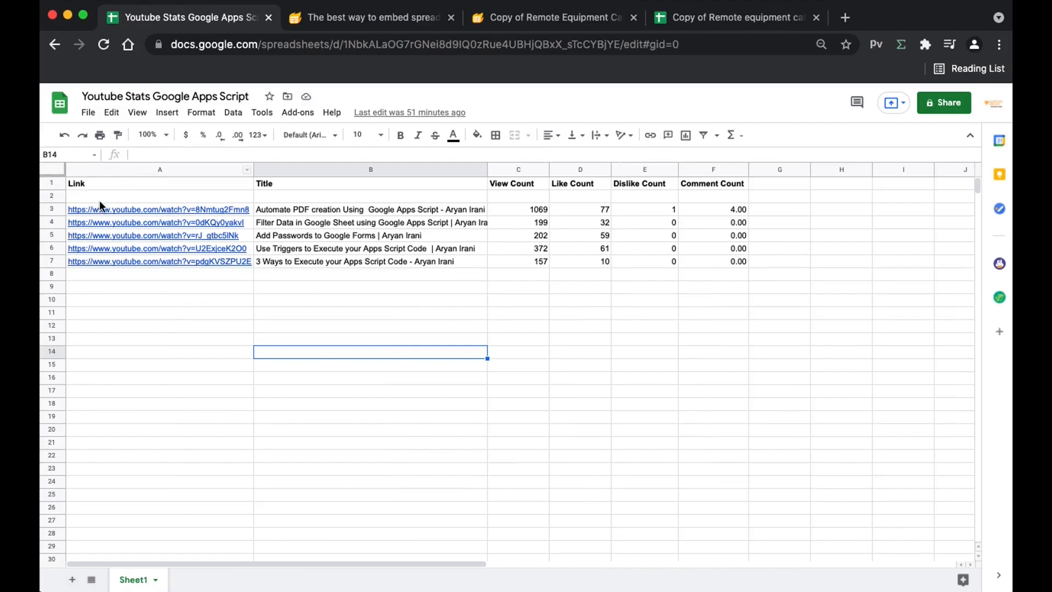
pyautogui.moveTo(209, 209); pyautogui.dragTo(734, 261)
pyautogui.click(739, 21)
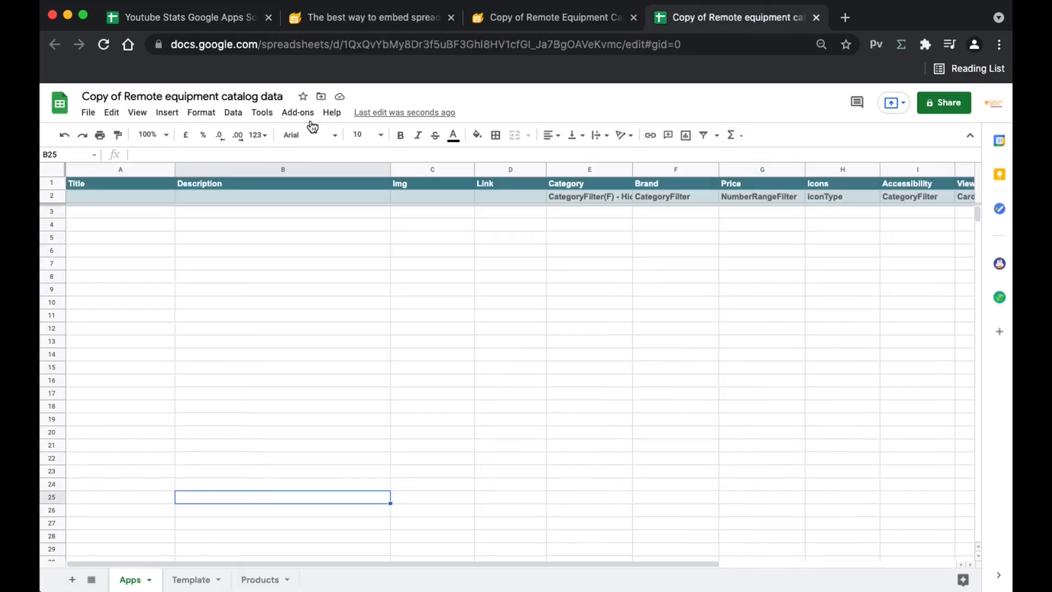
pyautogui.click(148, 213)
pyautogui.press('super+v')
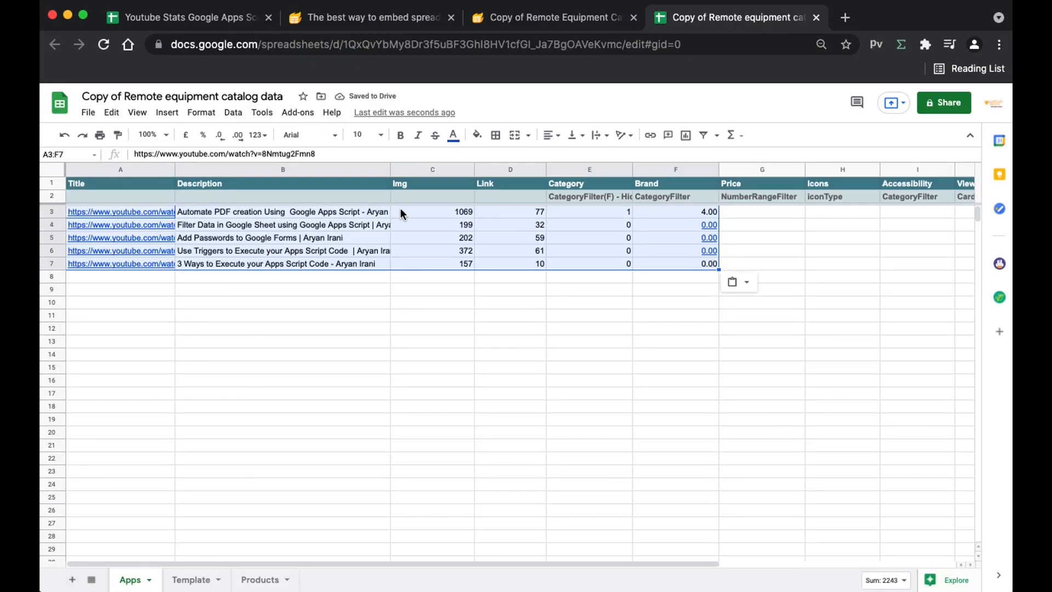
# Step: Replace the headers in A1 and B1 with Link and Title
pyautogui.click(136, 184)
pyautogui.press('Delete')
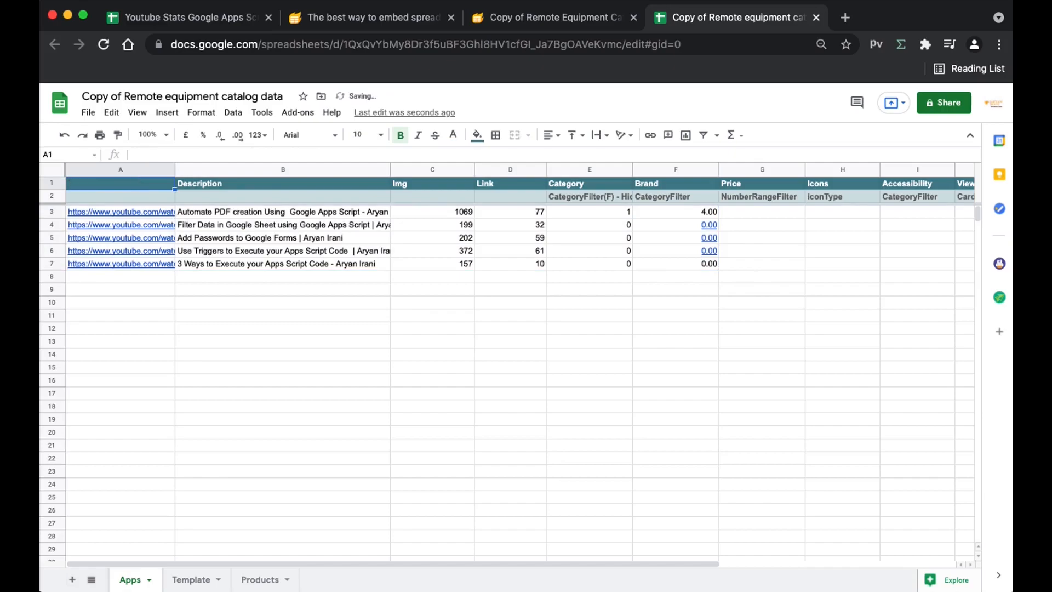
pyautogui.write('Link')
pyautogui.press('Tab')
pyautogui.write('Title')
# Step: Replace the headers in C1 and D1 with View Count and Like Count
pyautogui.click(435, 186)
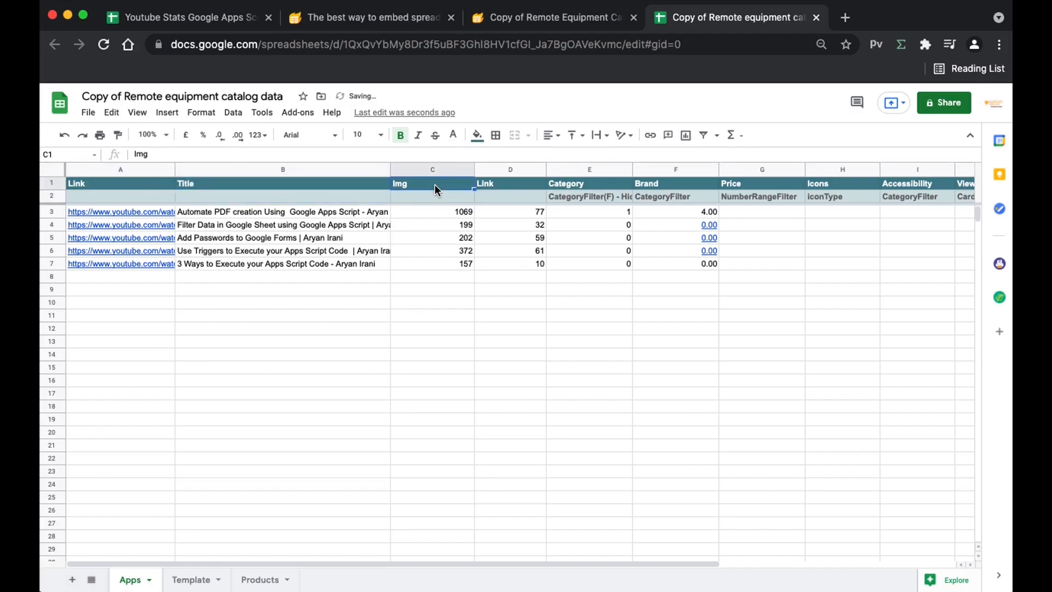
pyautogui.press('BackSpace')
pyautogui.write('View Count')
pyautogui.press('Tab')
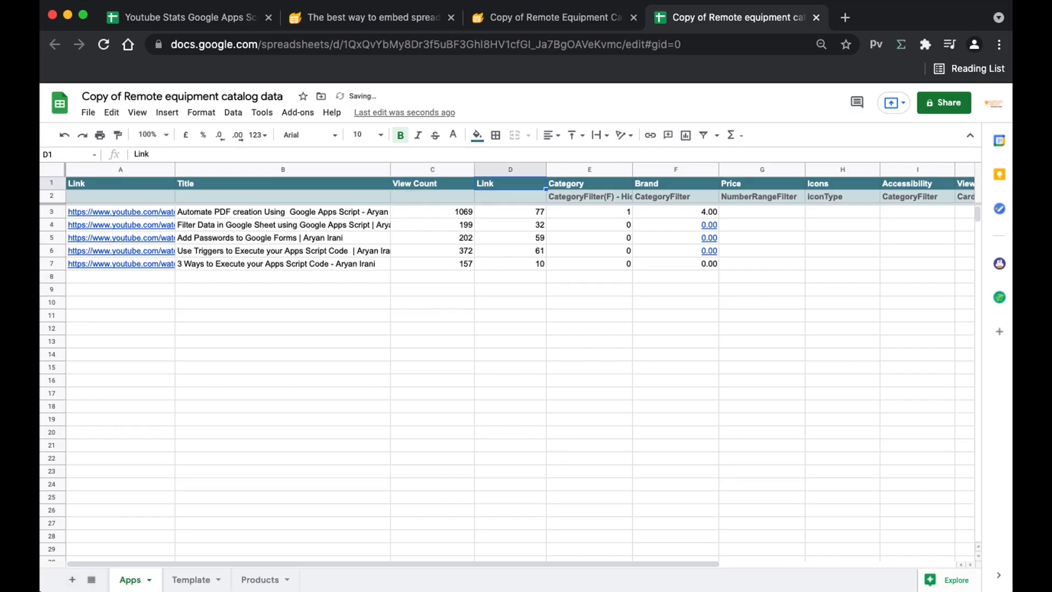
pyautogui.press('BackSpace')
pyautogui.write('Like Co')
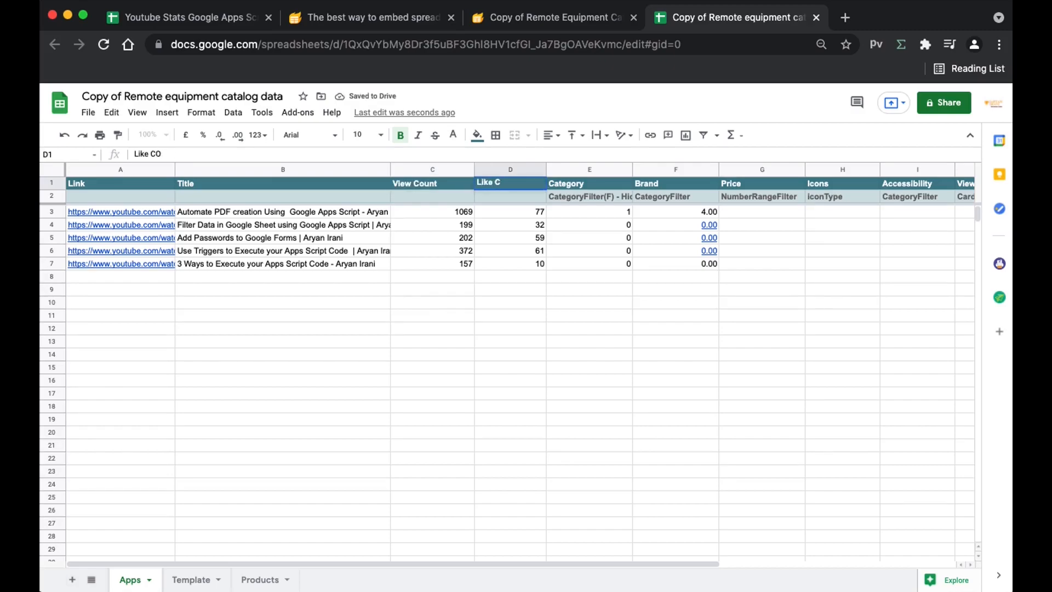
pyautogui.write('unt')
pyautogui.press('Return')
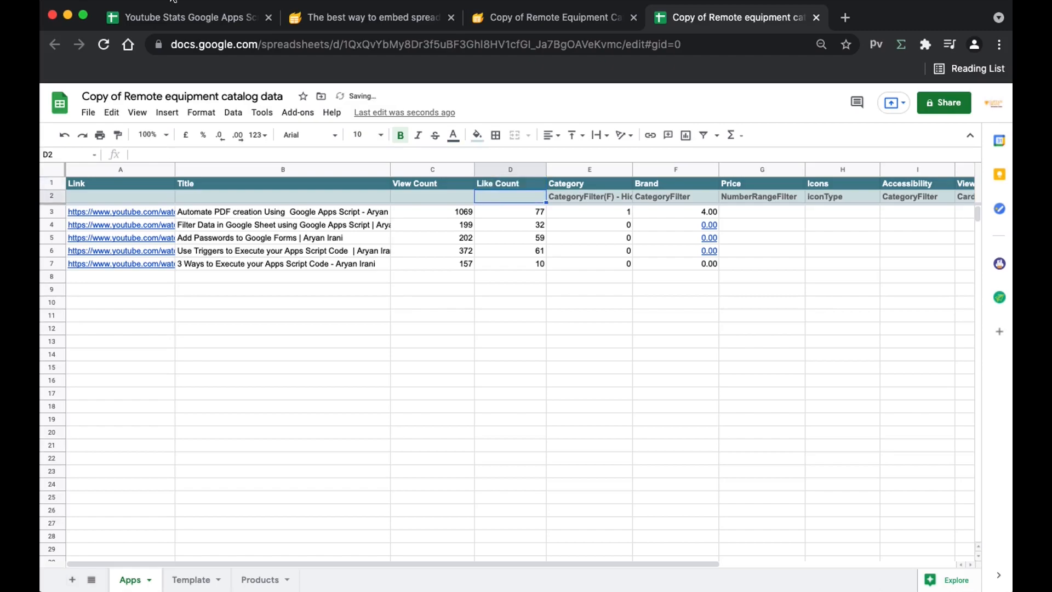
# Step: Set the headers in E1 and F1 to Dislike Count and Comment Count, clearing the filter types beneath them
pyautogui.click(167, 20)
pyautogui.click(723, 20)
pyautogui.click(584, 188)
pyautogui.write('D')
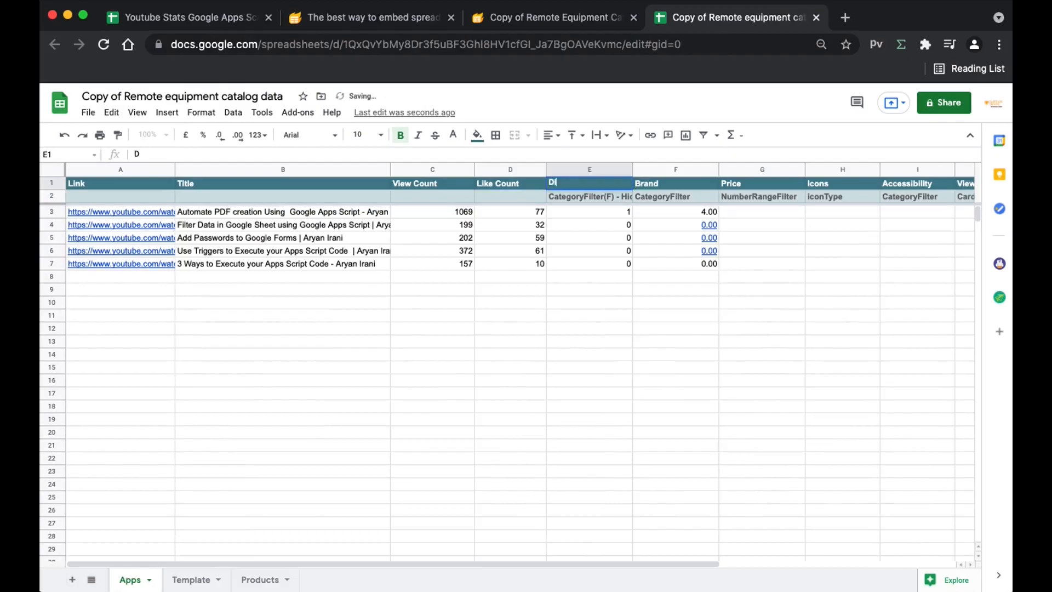
pyautogui.write('islike Count')
pyautogui.press('Tab')
pyautogui.write('C')
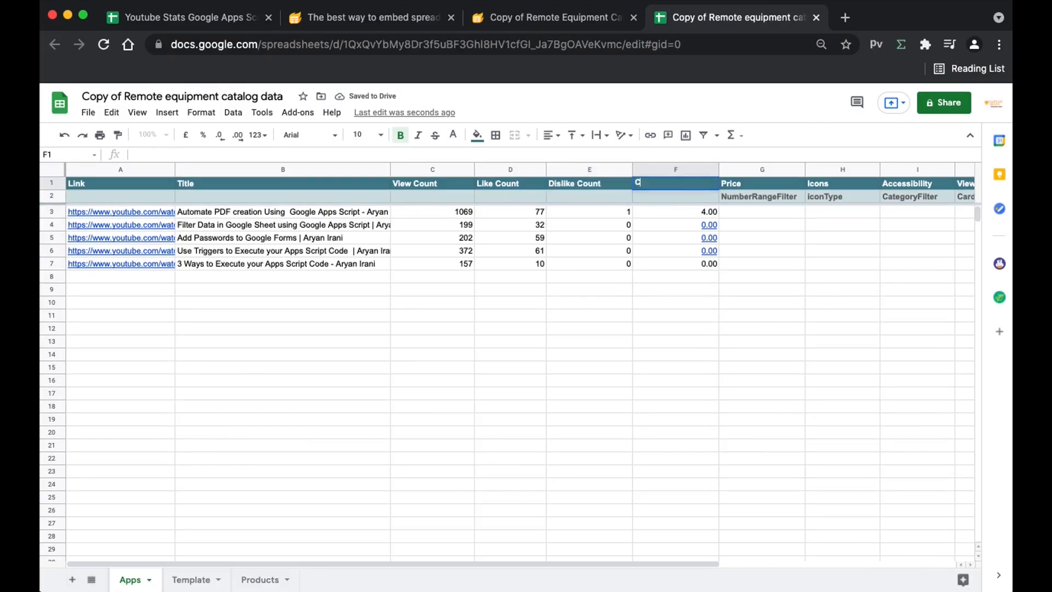
pyautogui.write('omment')
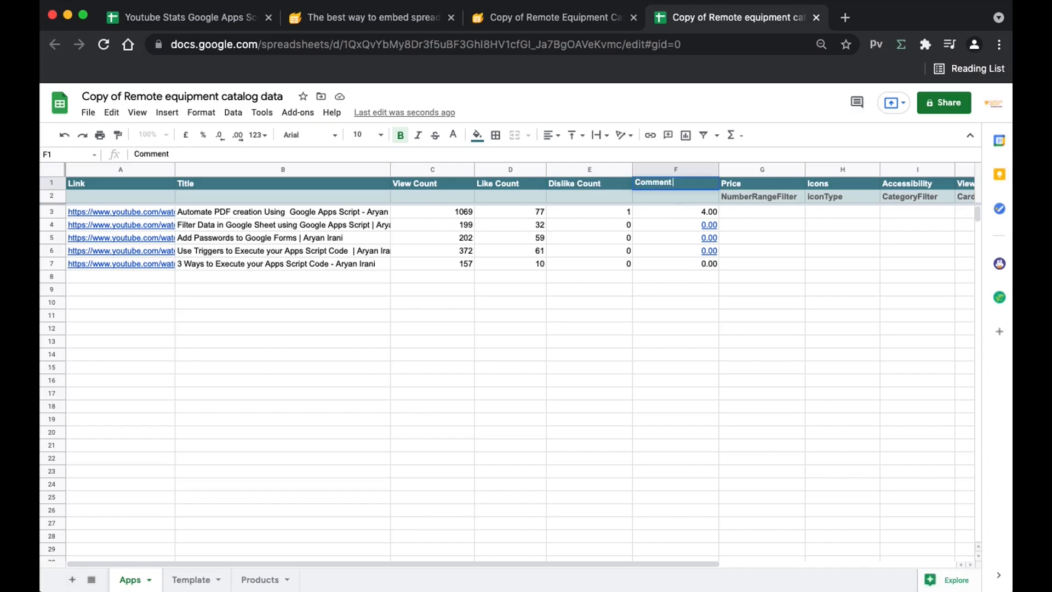
pyautogui.write(' Count')
pyautogui.press('Return')
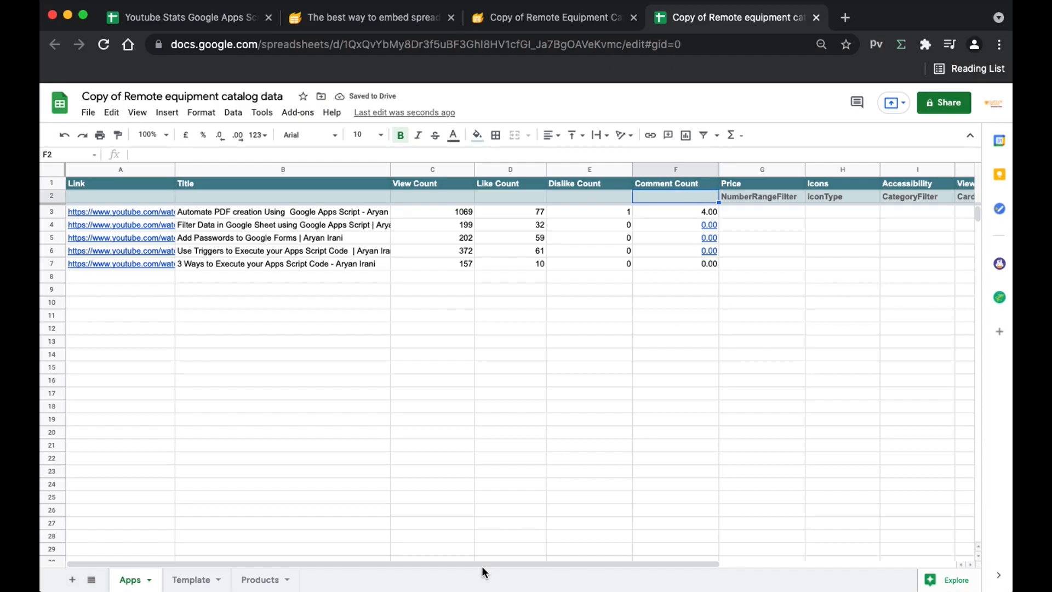
# Step: Clear the leftover template headers and filter types in G1:N2 and check the headers against the Youtube Stats sheet
pyautogui.hotkey('ctrl', 'shift', 'Tab')
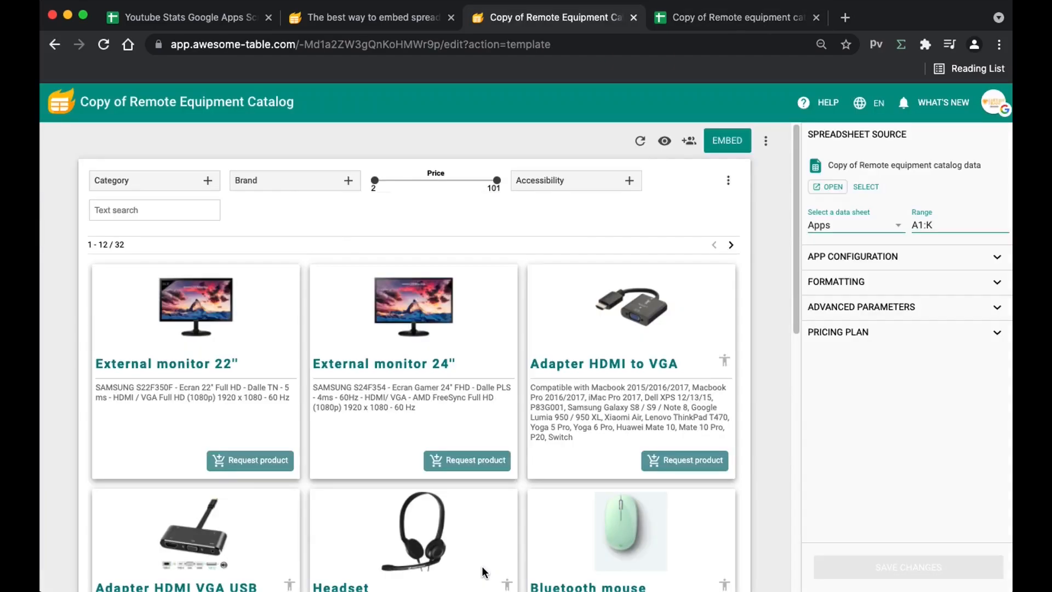
pyautogui.hotkey('ctrl', 'Tab')
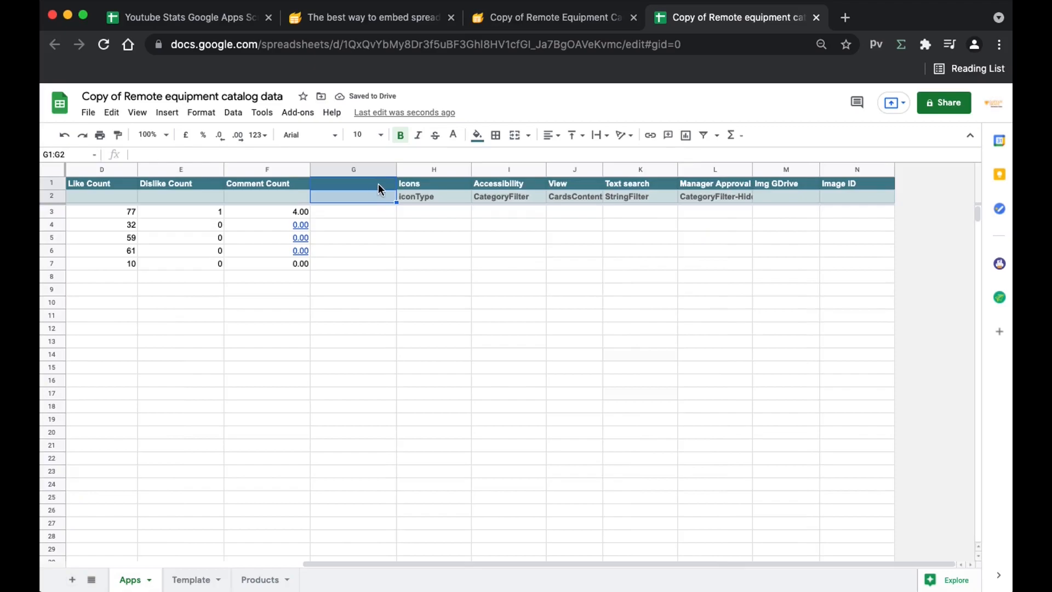
pyautogui.moveTo(378, 185); pyautogui.dragTo(857, 202)
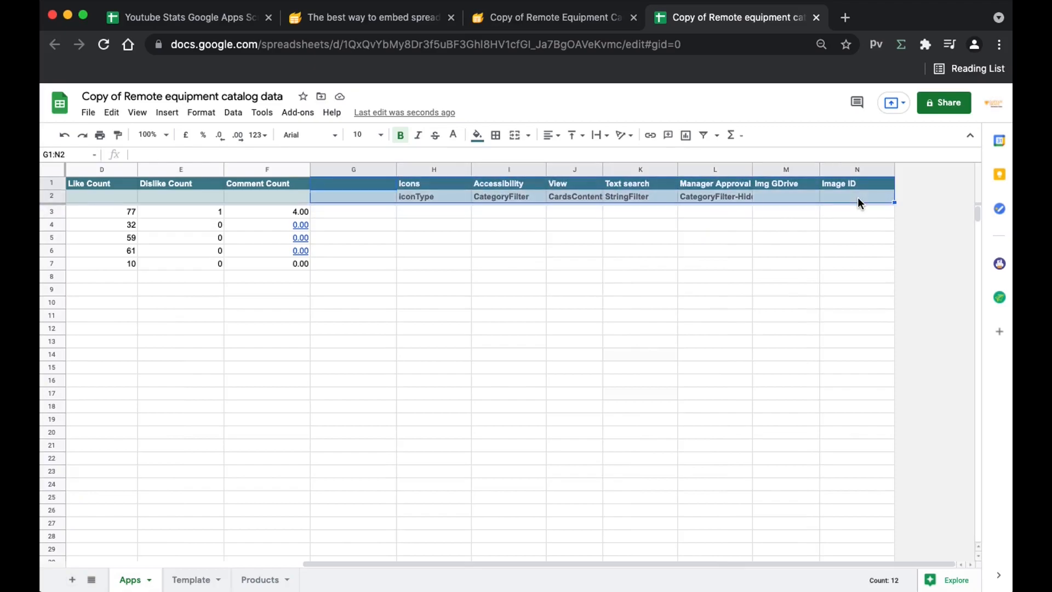
pyautogui.press('Delete')
pyautogui.moveTo(491, 564); pyautogui.dragTo(215, 567)
pyautogui.click(217, 22)
pyautogui.click(691, 19)
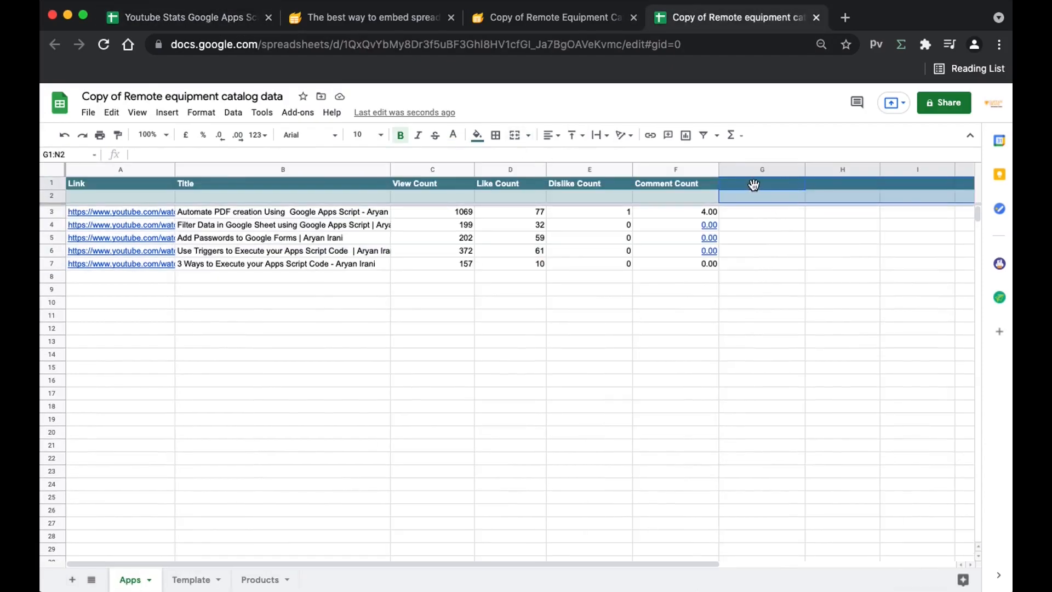
# Step: Add an Img header in G1 and fill G3:G7 with the videos' thumbnail image links
pyautogui.click(753, 186)
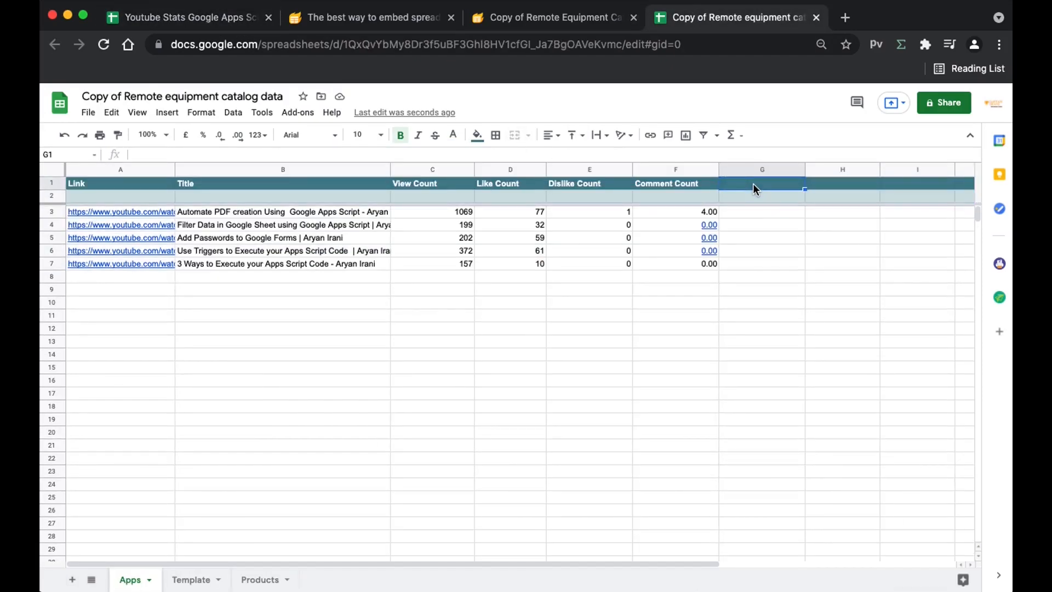
pyautogui.hotkey('ctrl', 'shift', 'Tab')
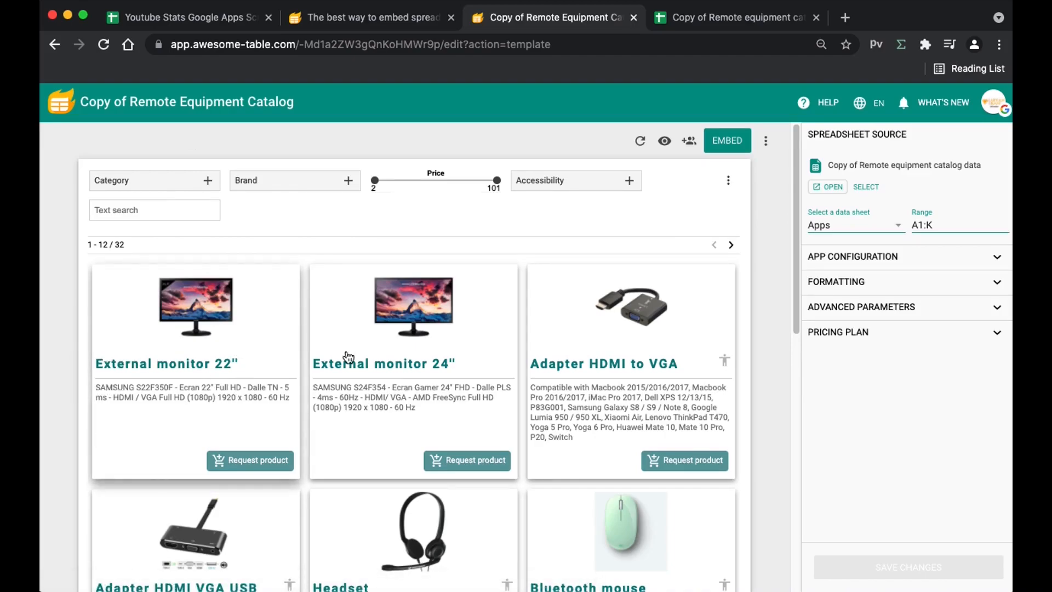
pyautogui.click(705, 24)
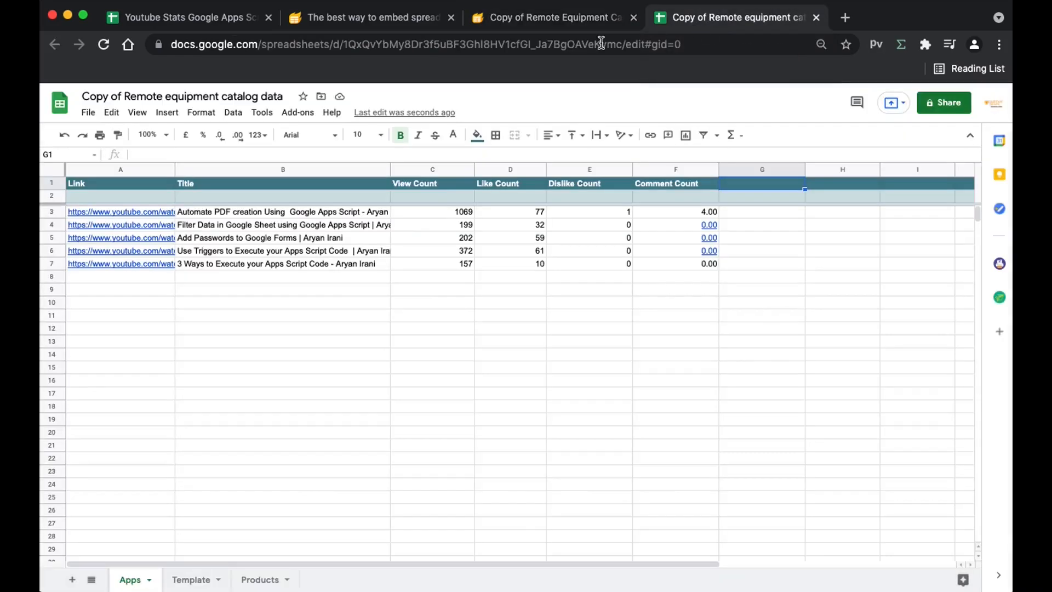
pyautogui.write('Img')
pyautogui.press('Return')
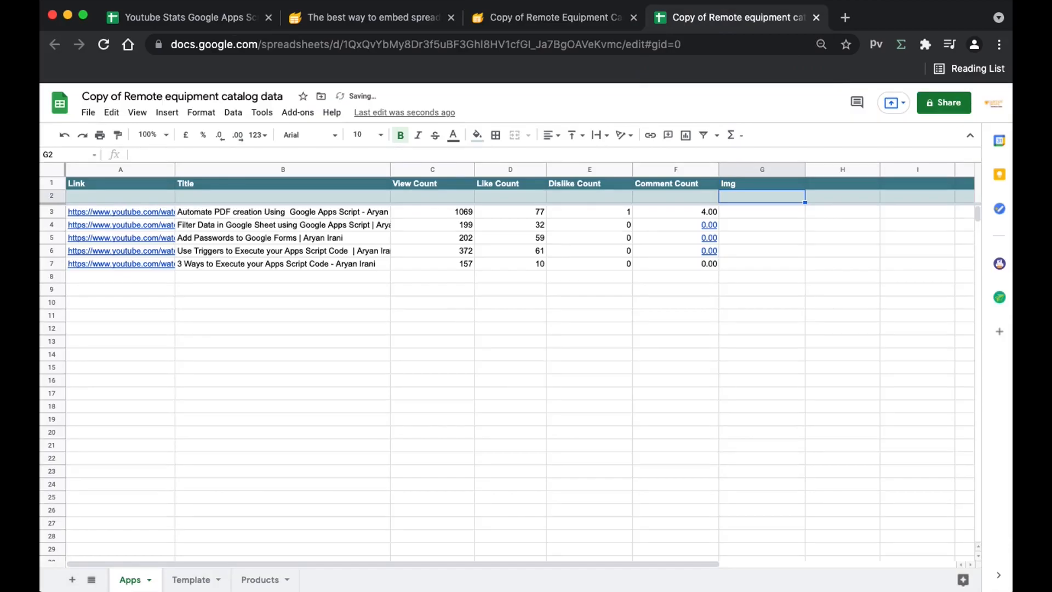
pyautogui.press('Down')
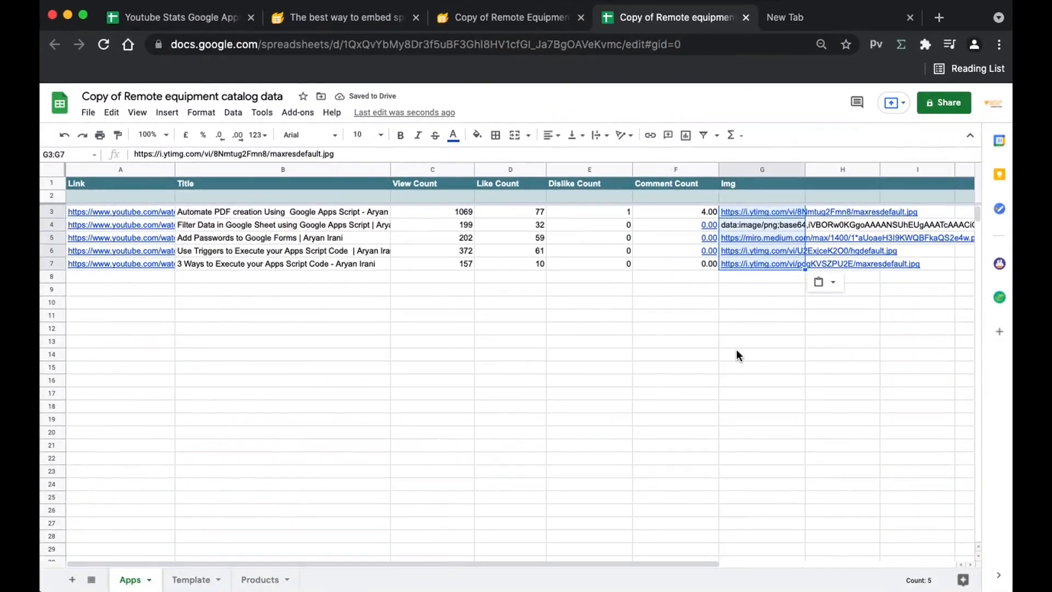
pyautogui.click(736, 355)
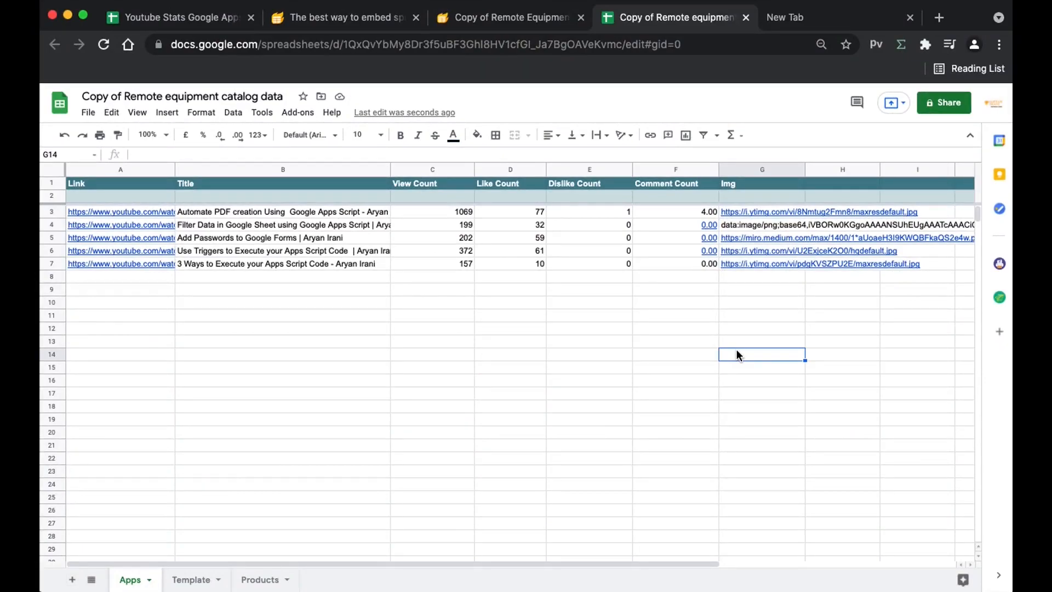
# Step: Add a Category header in H1 of the Apps sheet, next to the Img column
pyautogui.hscroll(5, 737, 355)
pyautogui.click(432, 190)
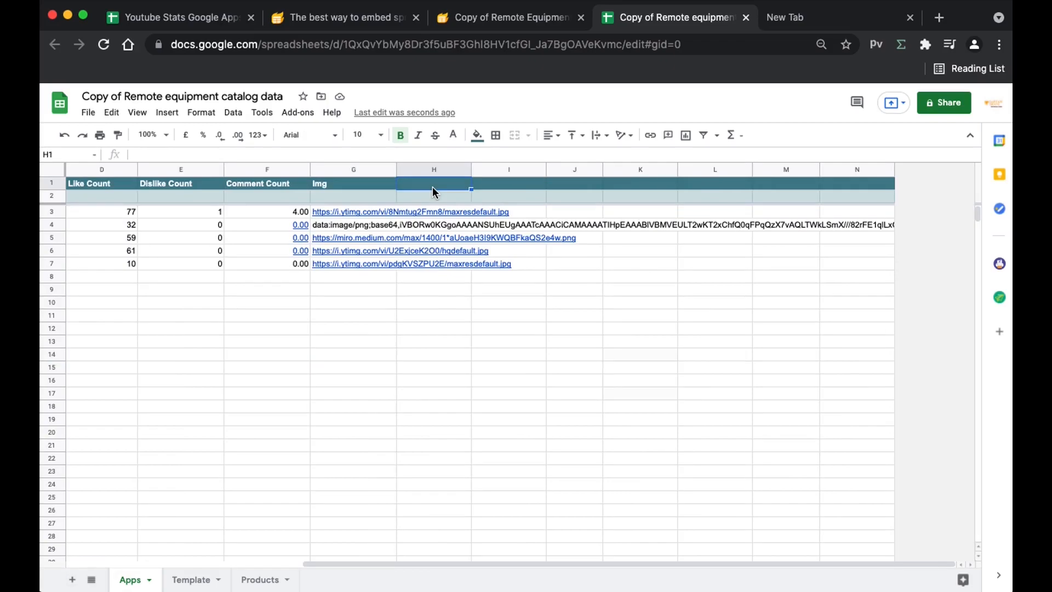
pyautogui.write('Categ')
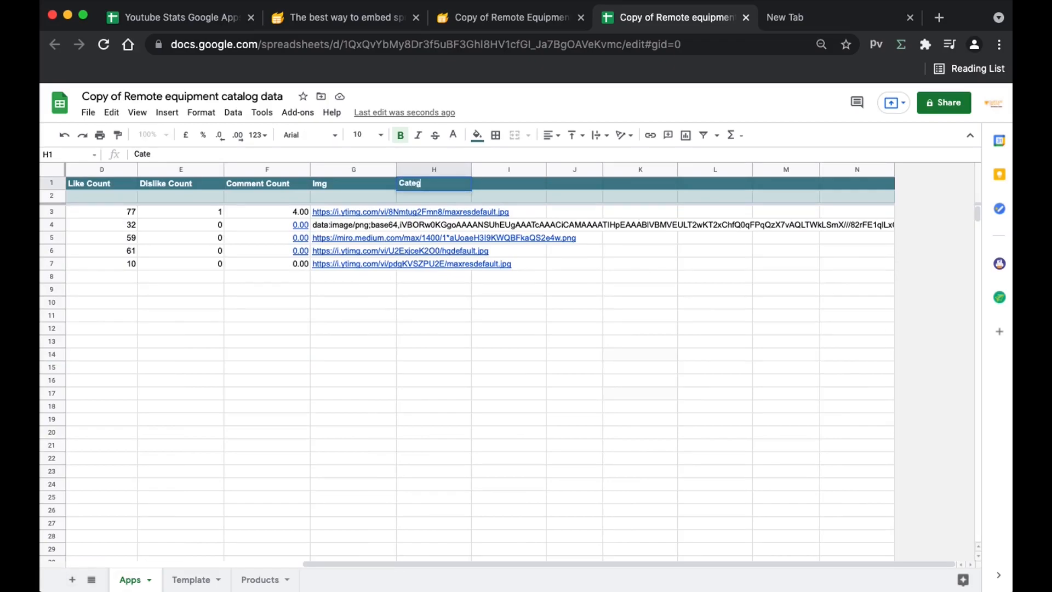
pyautogui.write('ory')
pyautogui.press('Return')
pyautogui.press('Down')
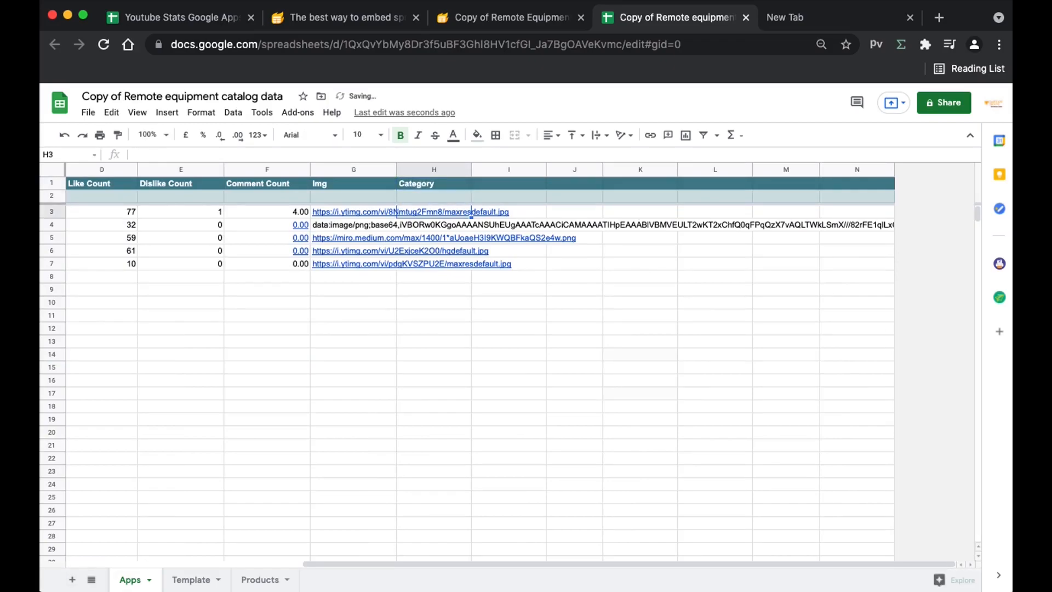
# Step: Fill H3:H7 with the categories Google Apps Script, Google Sheets, Google Forms, Google Sheets and Google Apps Script
pyautogui.moveTo(488, 560); pyautogui.dragTo(211, 541)
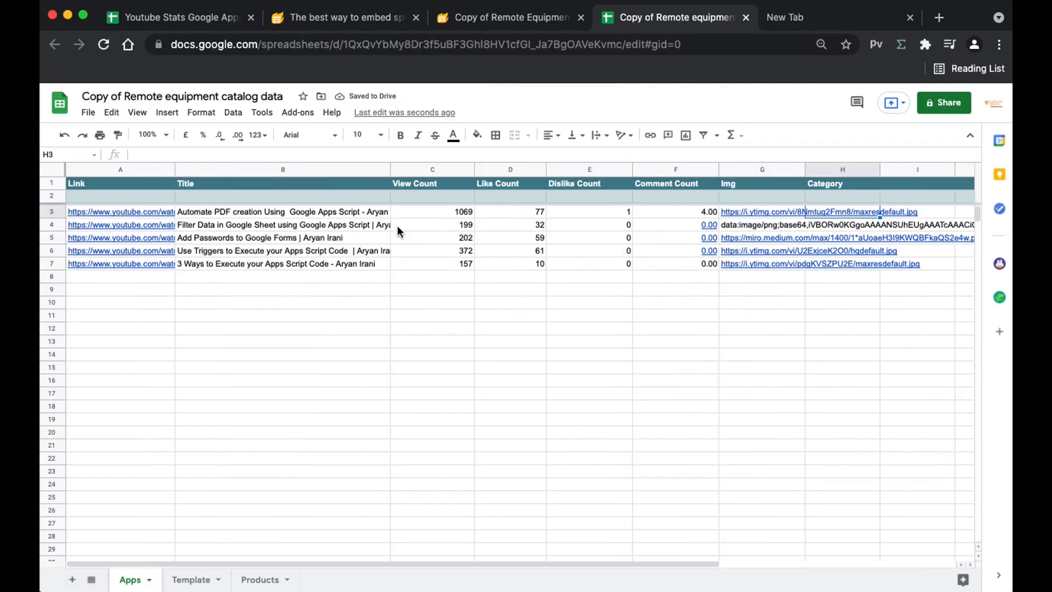
pyautogui.moveTo(762, 236)
pyautogui.write('Google Apps Sc')
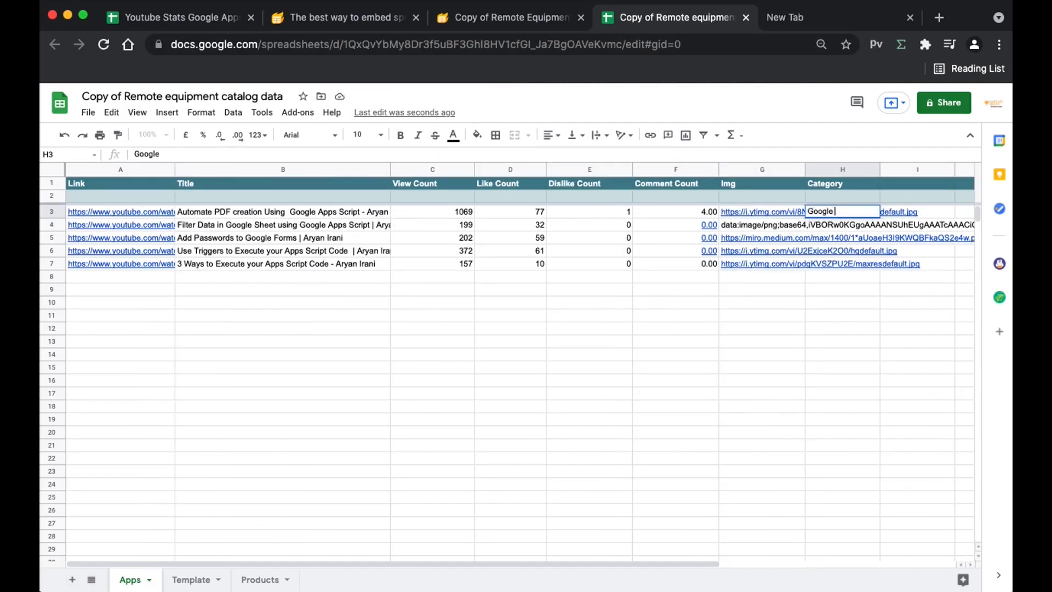
pyautogui.write('ript')
pyautogui.press('Return')
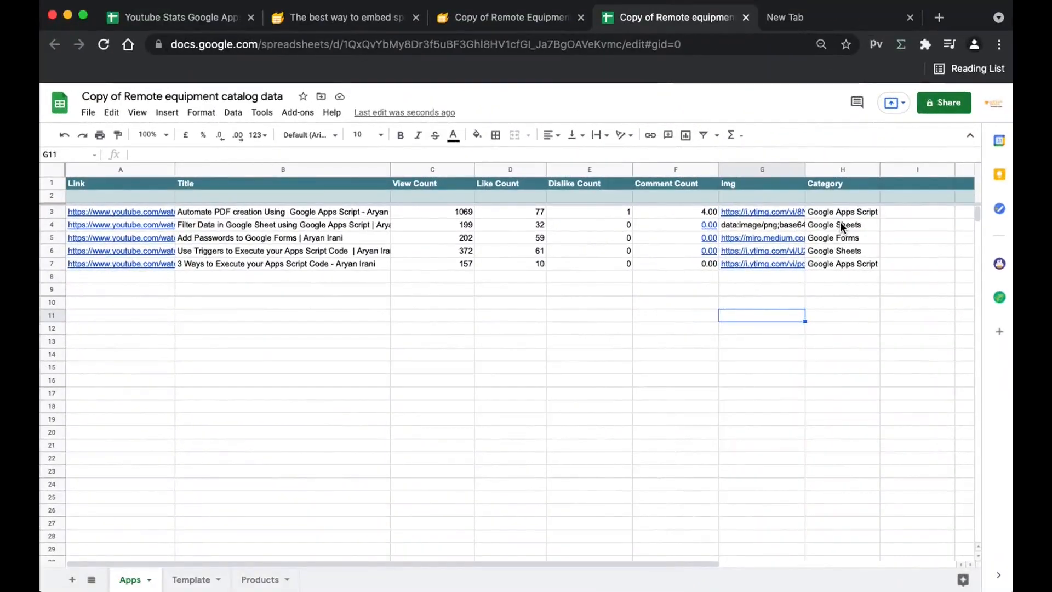
# Step: Add a View header in I1 and look at the card layout in the Awesome Table app preview
pyautogui.click(926, 184)
pyautogui.write('View')
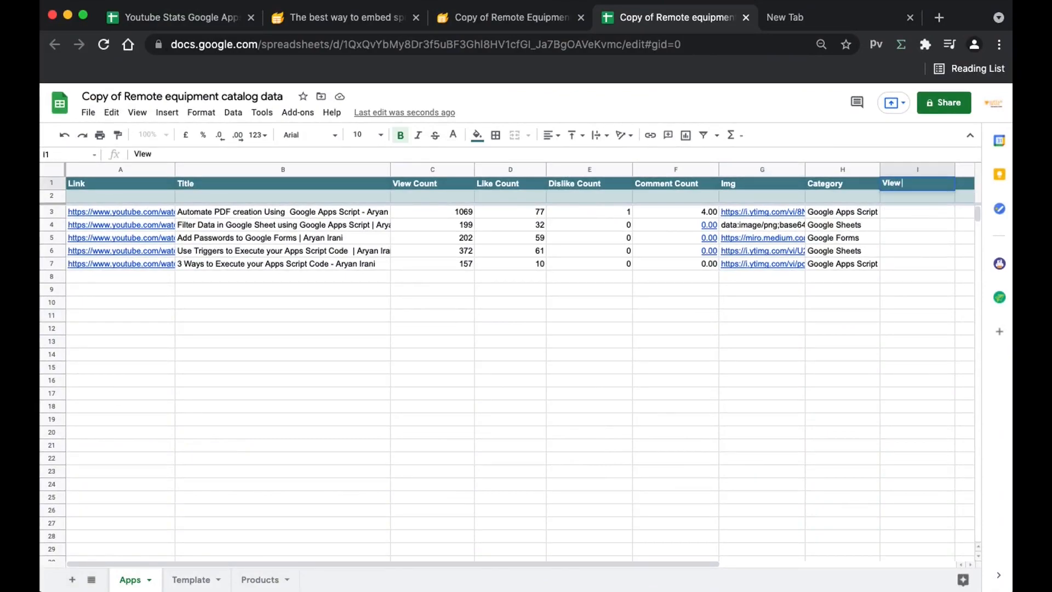
pyautogui.press('Return')
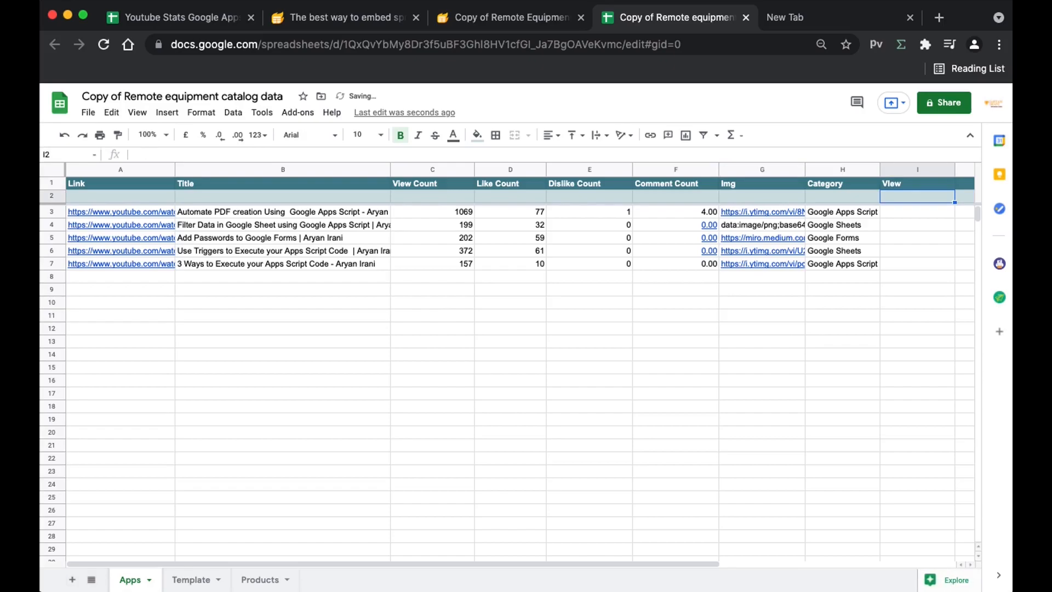
pyautogui.click(470, 13)
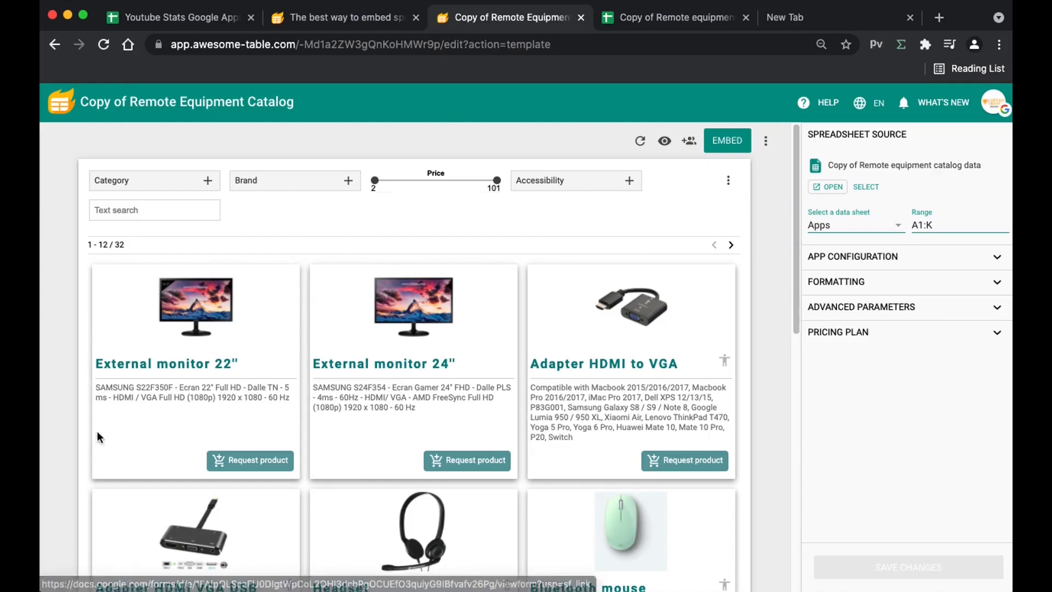
pyautogui.click(671, 17)
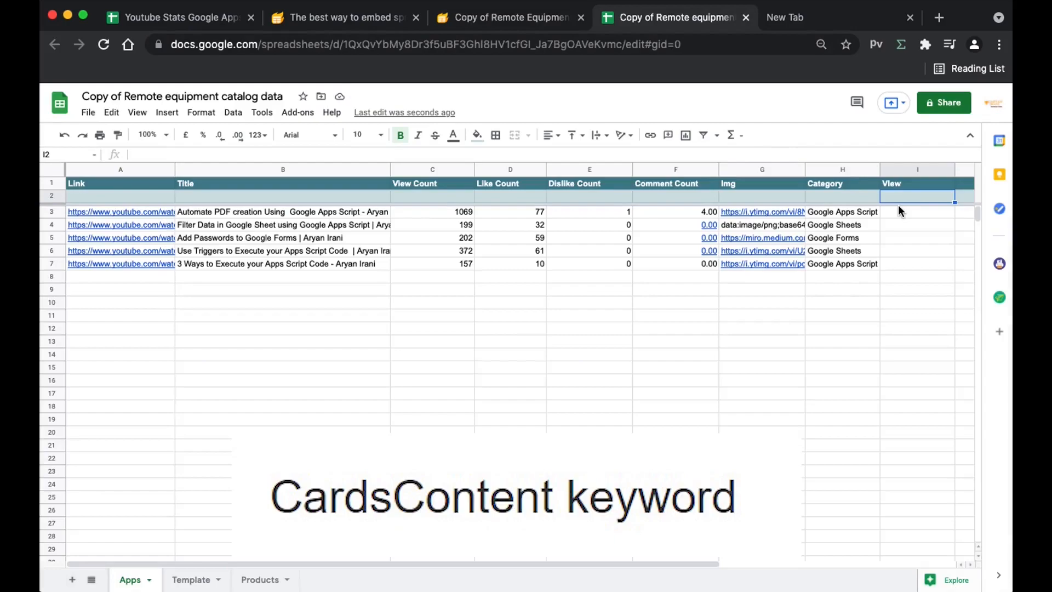
# Step: Enter CardsContent in I2 beneath the View header and number the videos 1 to 5 in I3:I7
pyautogui.write('Cards')
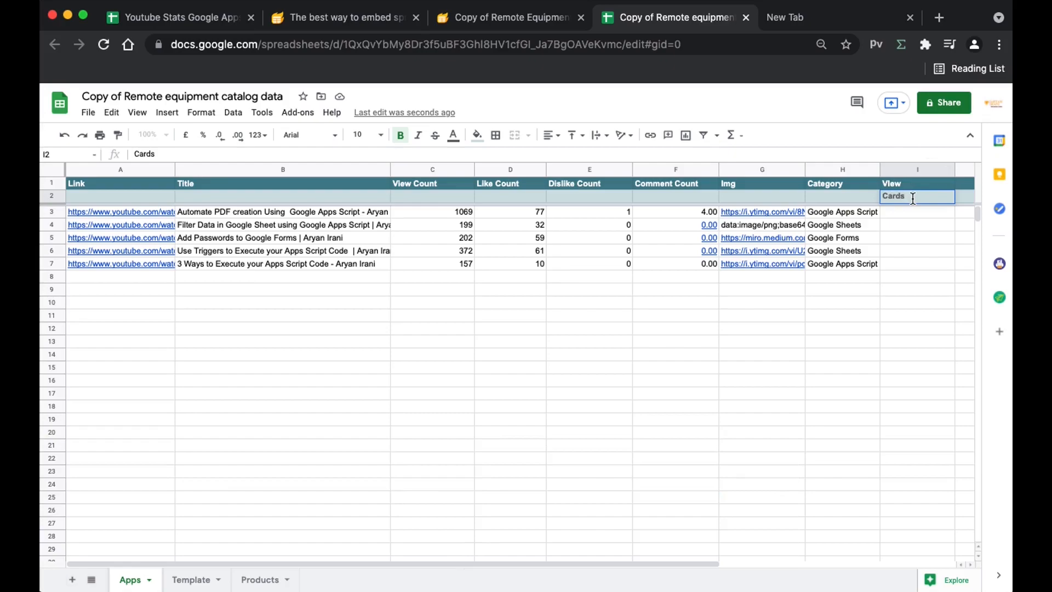
pyautogui.write('Content')
pyautogui.press('Return')
pyautogui.click(897, 200)
pyautogui.hscroll(2, 821, 216)
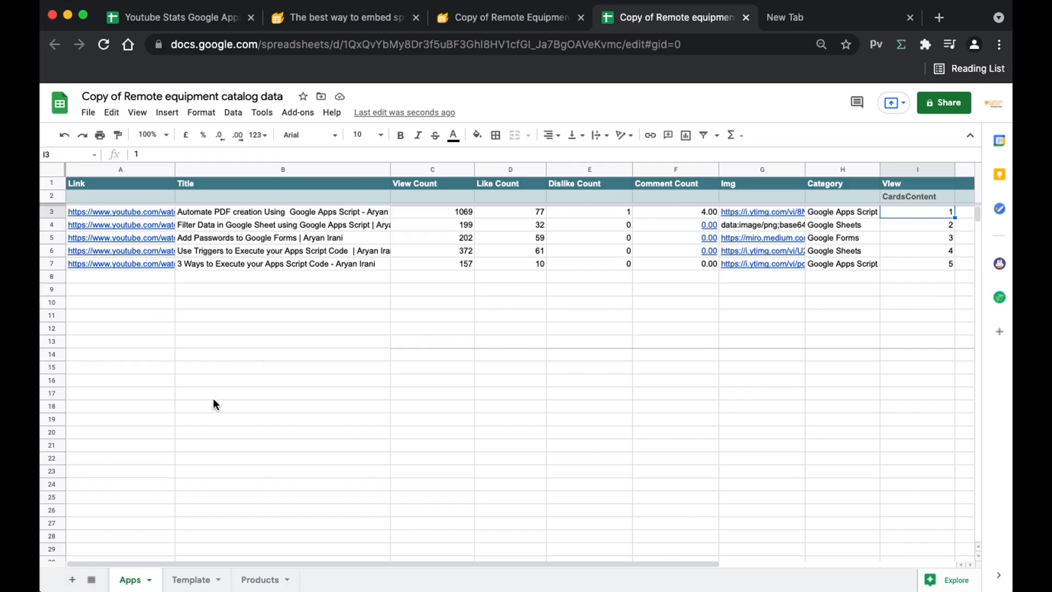
# Step: Compare the Template sheet's card code with the Awesome Table preview, and delete the Products sheet from the spreadsheet
pyautogui.click(203, 581)
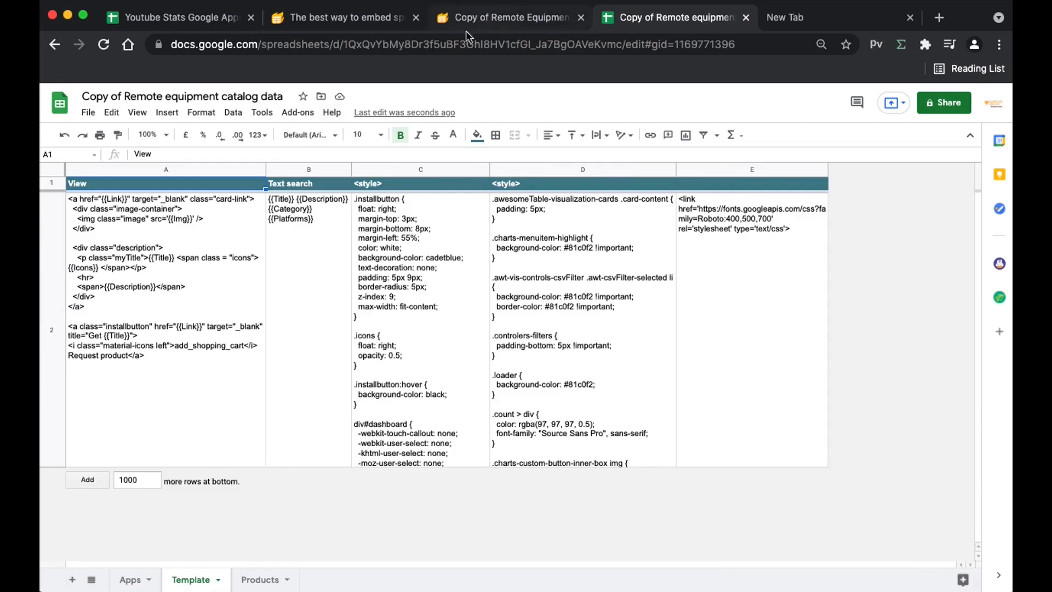
pyautogui.click(470, 17)
pyautogui.scroll(-2, 265, 324)
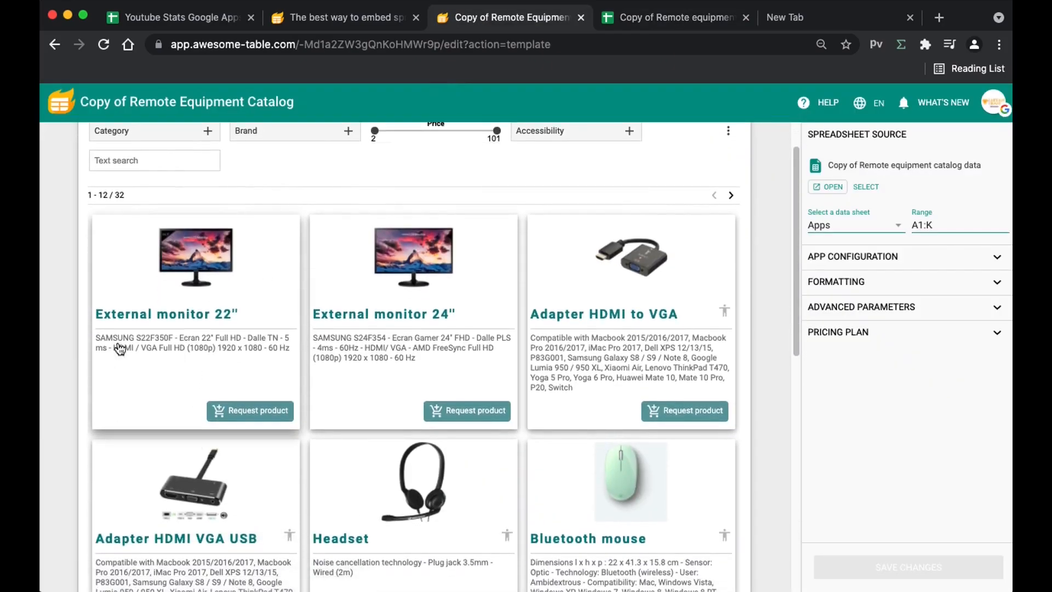
pyautogui.click(636, 17)
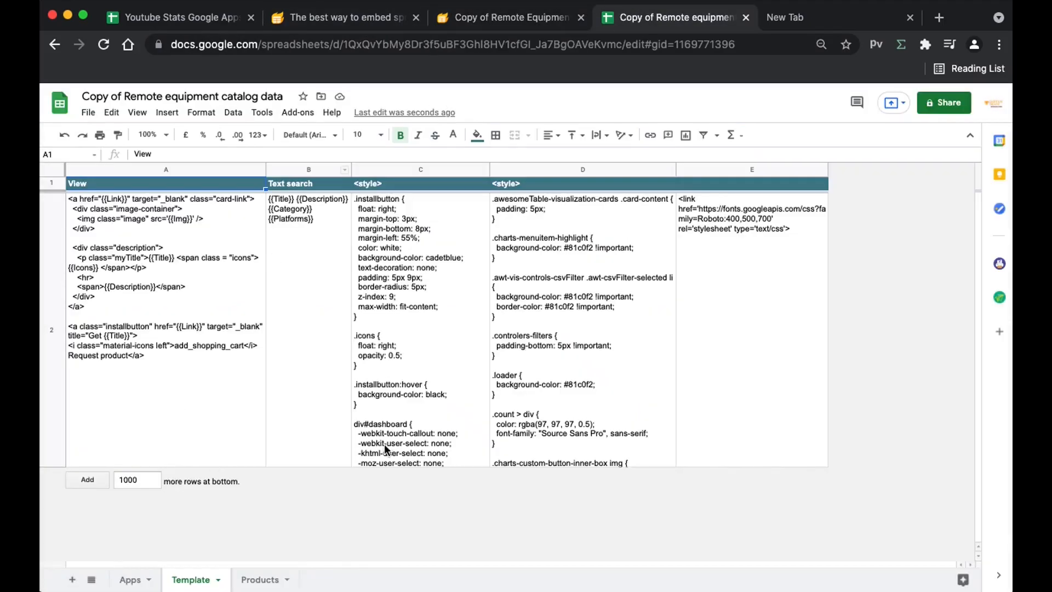
pyautogui.click(286, 580)
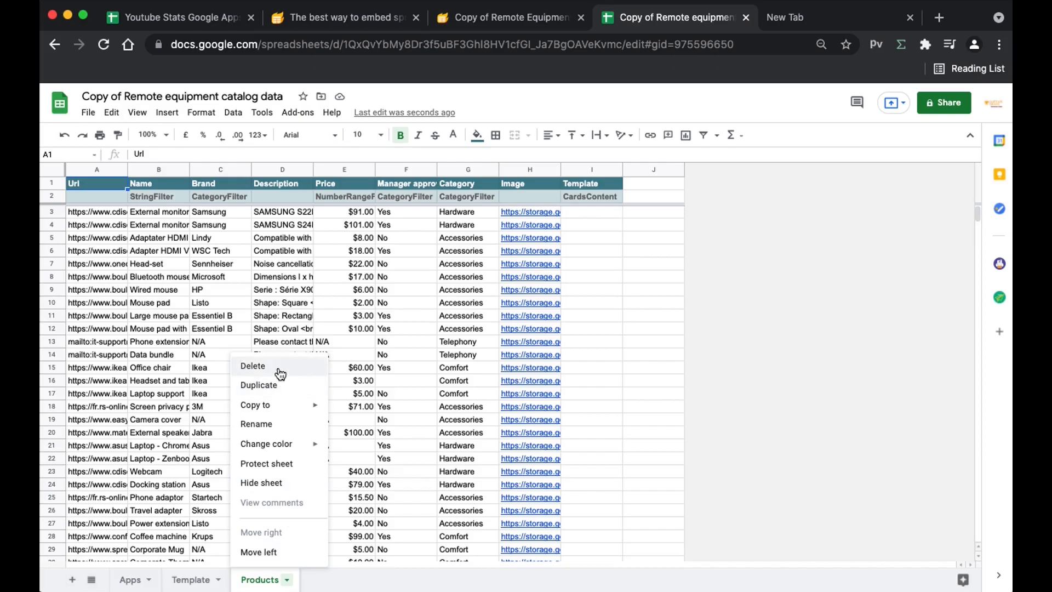
pyautogui.click(258, 366)
pyautogui.click(644, 367)
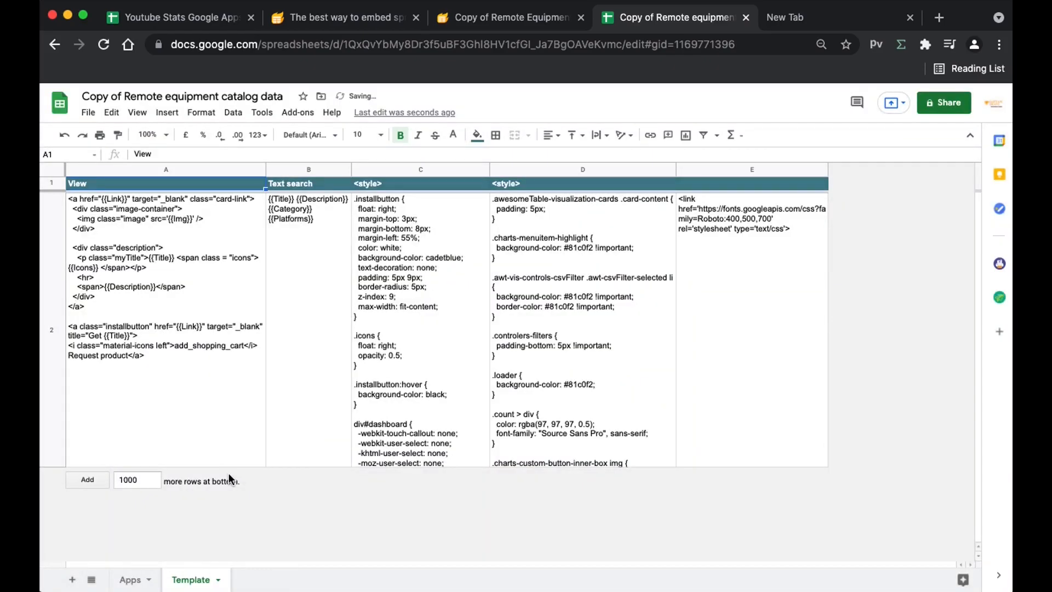
# Step: In the card code in A2 of the Template sheet, replace the button label Request product with Watch the Video
pyautogui.doubleClick(117, 252)
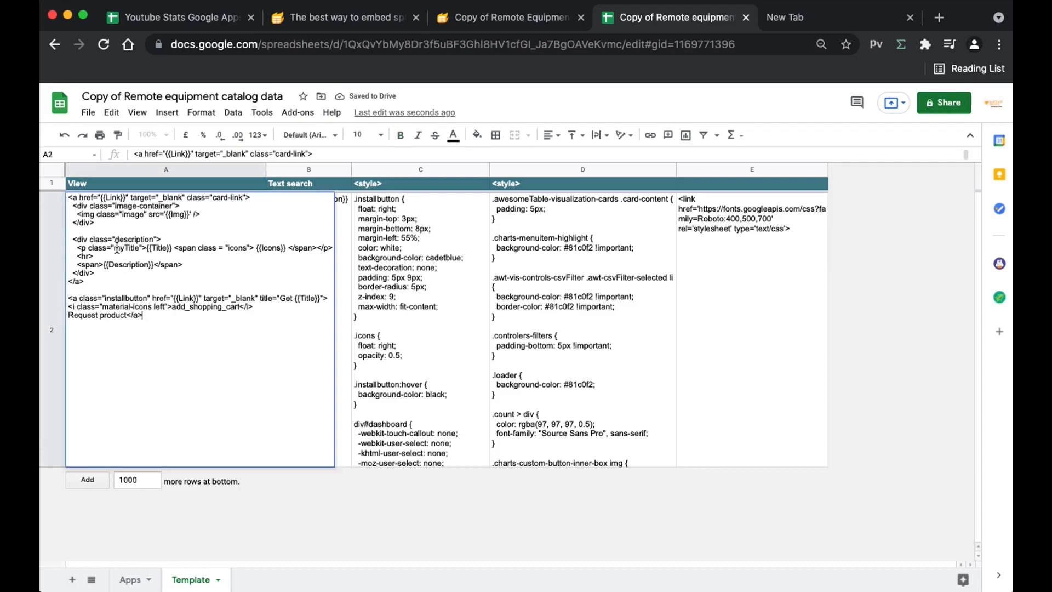
pyautogui.press('Escape')
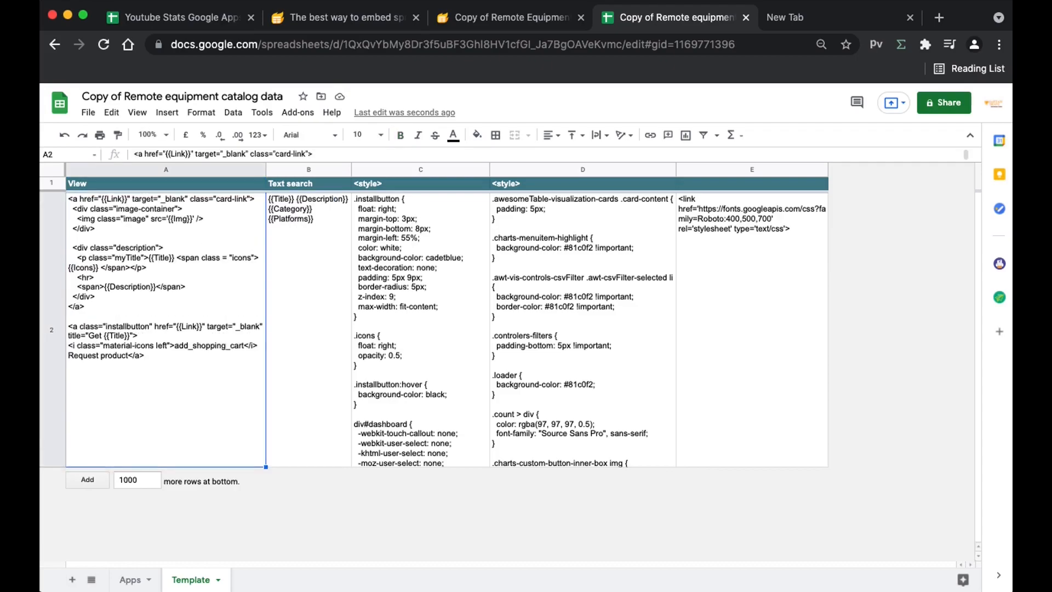
pyautogui.doubleClick(160, 333)
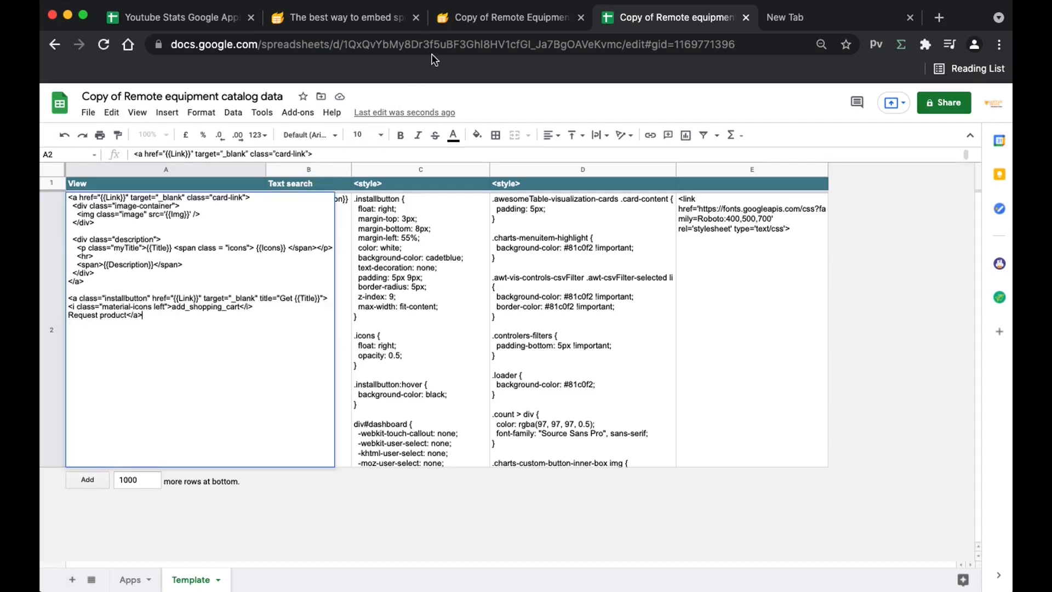
pyautogui.hotkey('ctrl', 'shift', 'Tab')
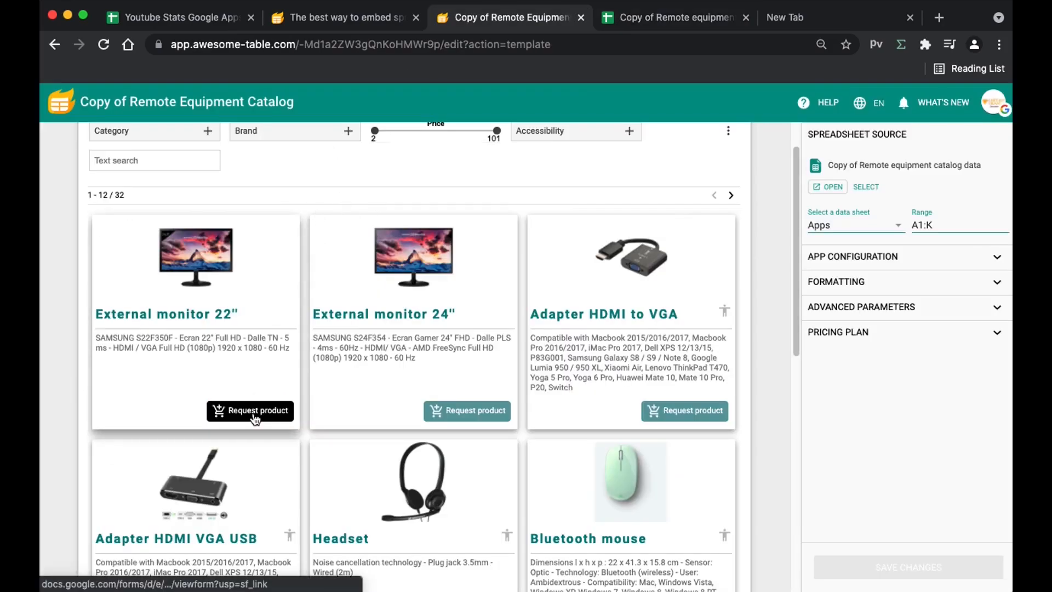
pyautogui.hotkey('ctrl', 'Tab')
pyautogui.doubleClick(81, 315)
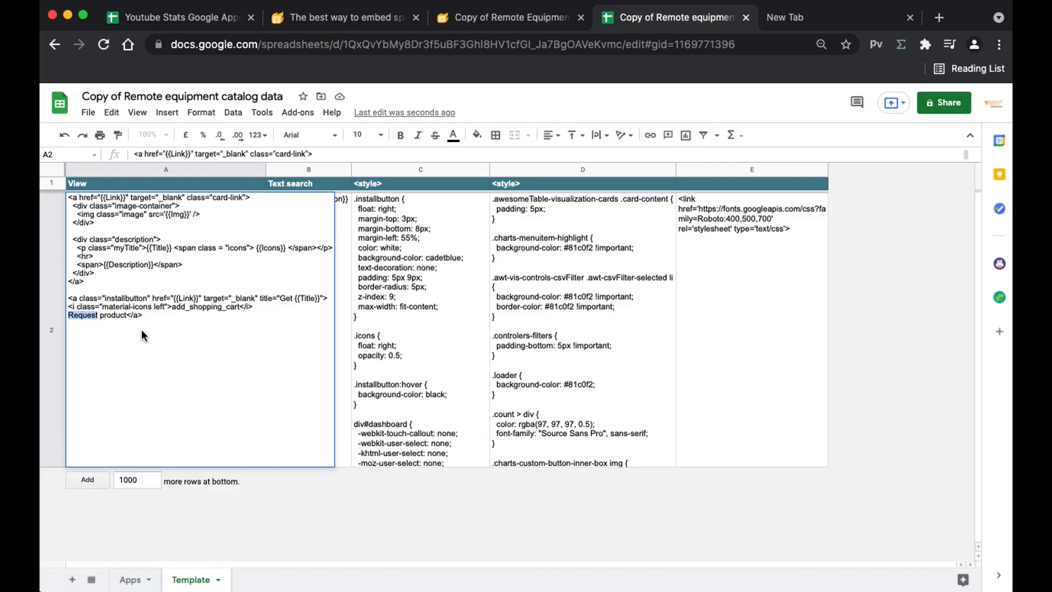
pyautogui.write('Watch the')
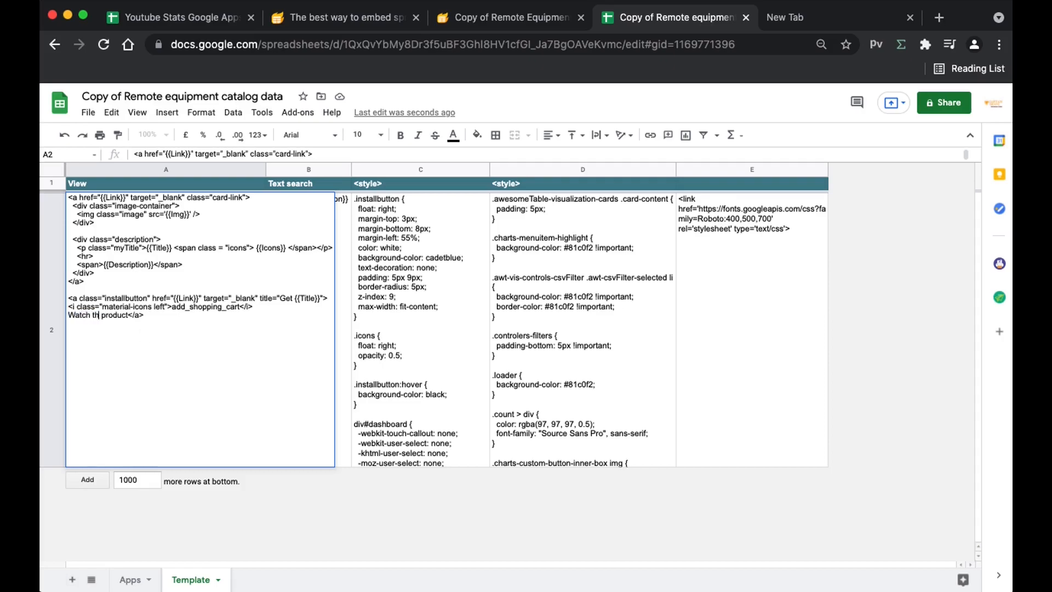
pyautogui.write(' Video')
pyautogui.moveTo(129, 315); pyautogui.dragTo(155, 316)
pyautogui.press('BackSpace')
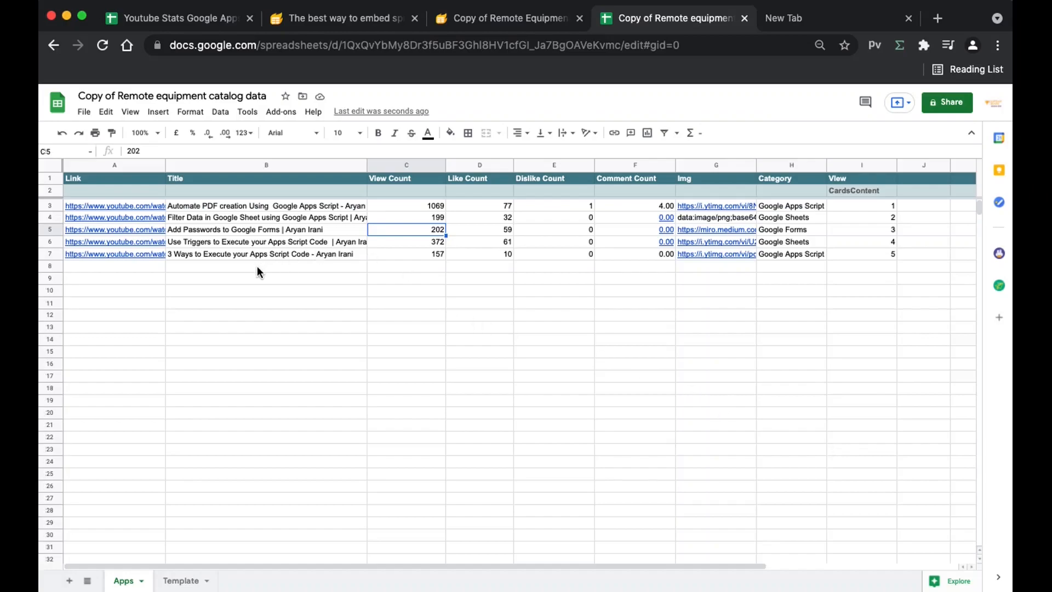
# Step: Set the filter type beneath the Title header in B2 of the Apps sheet to StringFilter
pyautogui.press('super+equal')
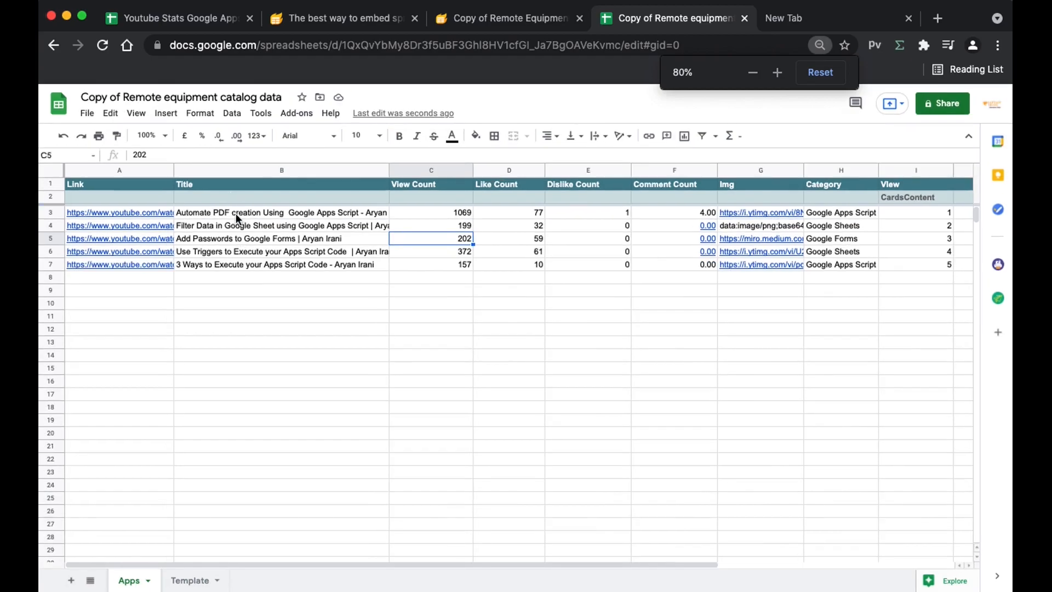
pyautogui.click(255, 199)
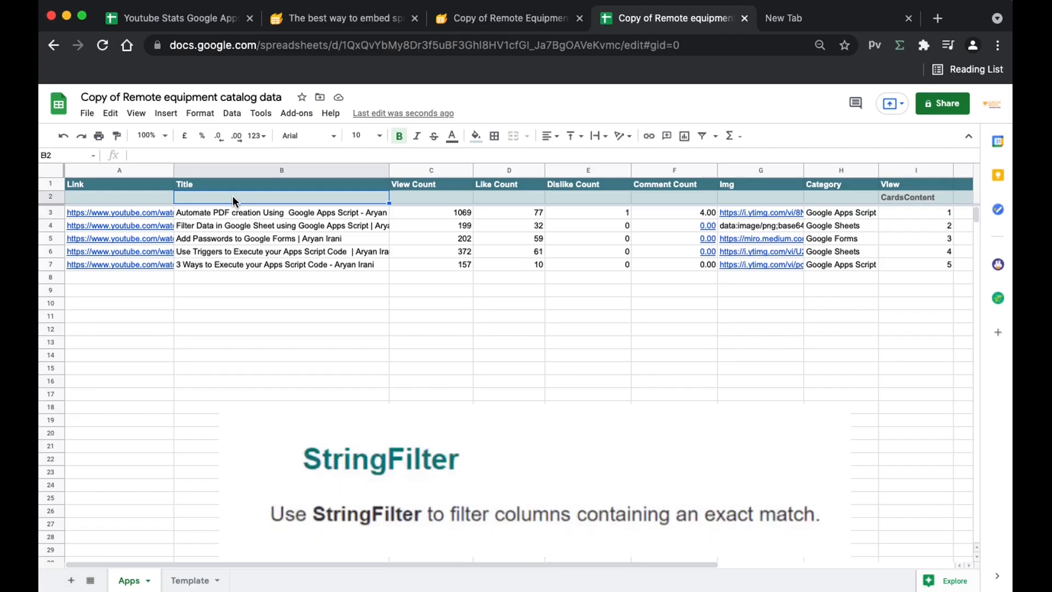
pyautogui.write('St')
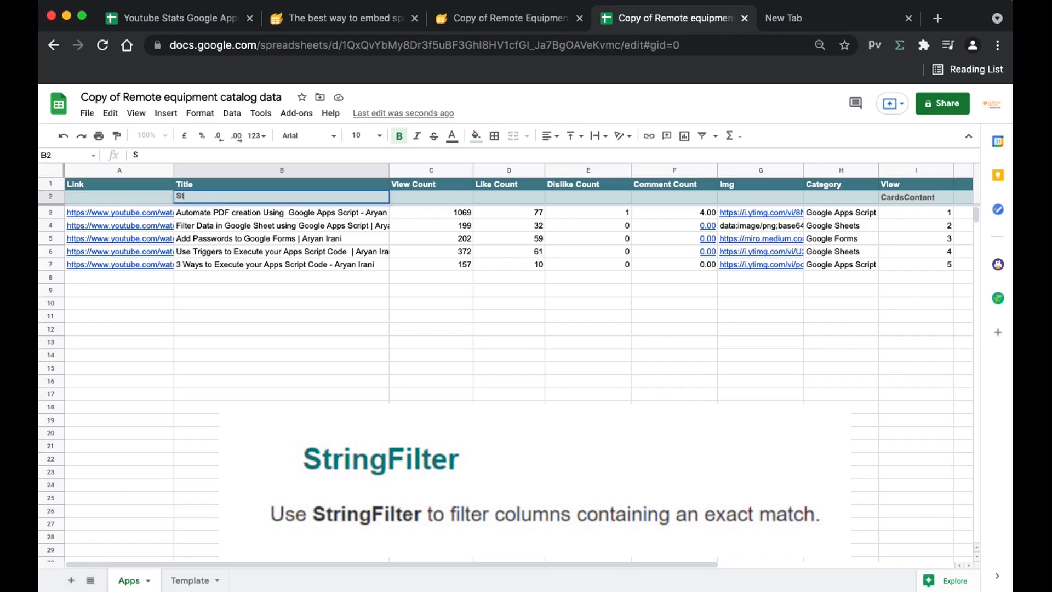
pyautogui.write('ringFilter')
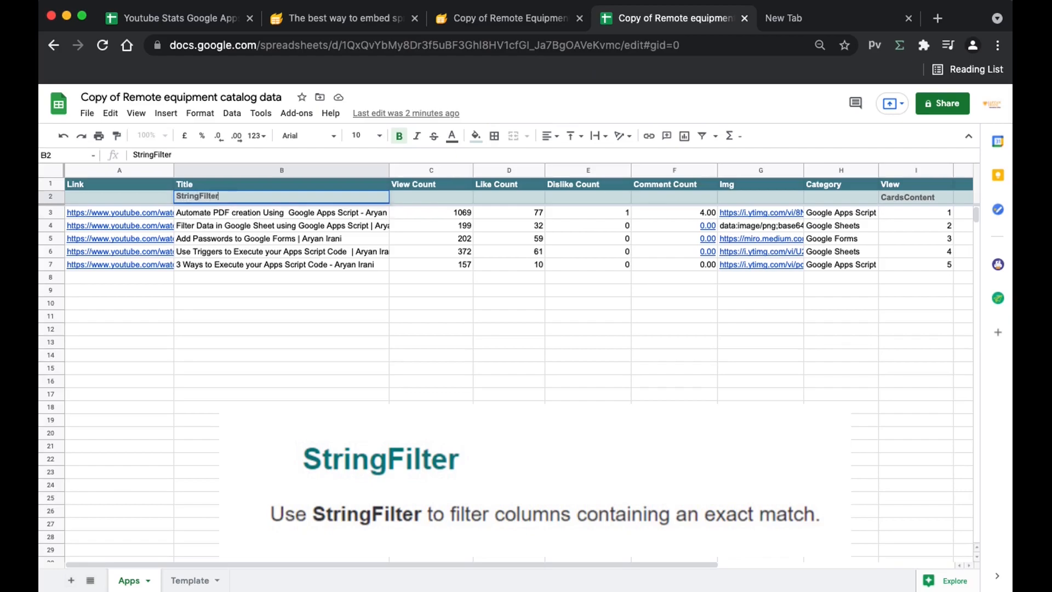
pyautogui.press('Tab')
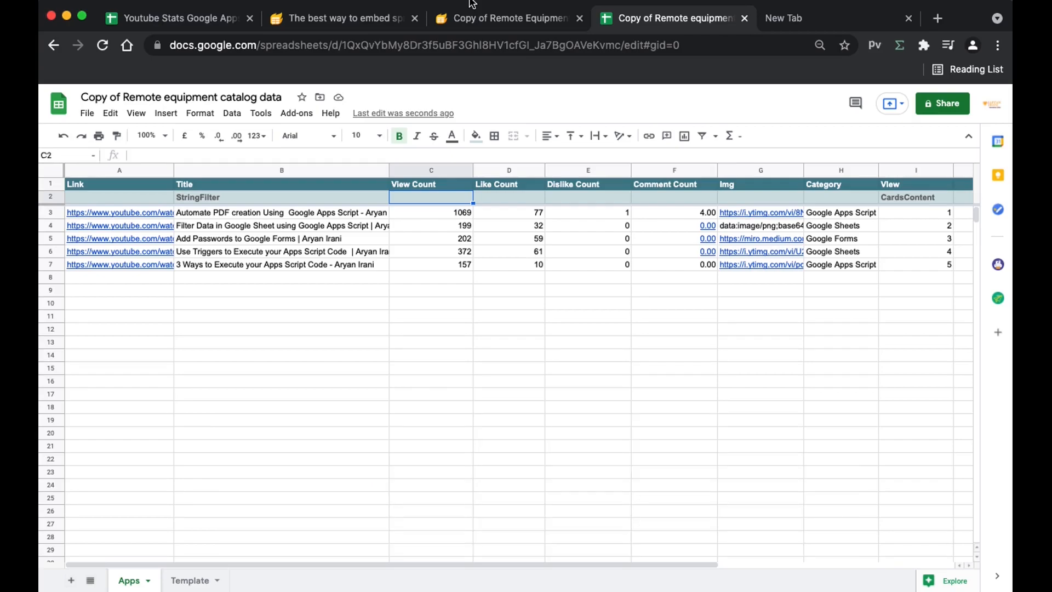
# Step: Set the filter type beneath the View Count header in C2 to NumberRangeFilter
pyautogui.write('Numbee')
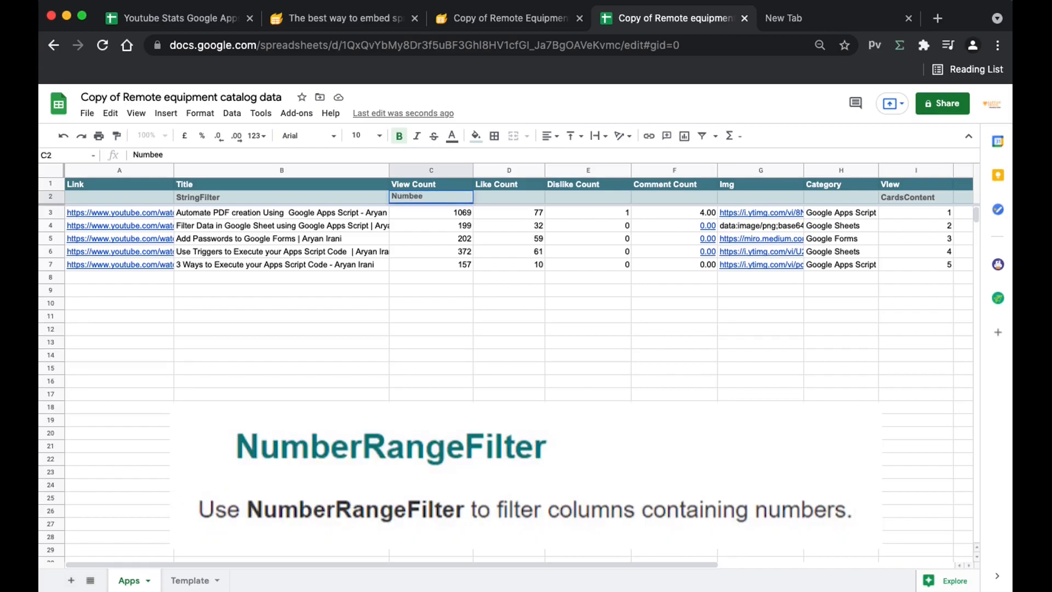
pyautogui.press('BackSpace')
pyautogui.write('rRange')
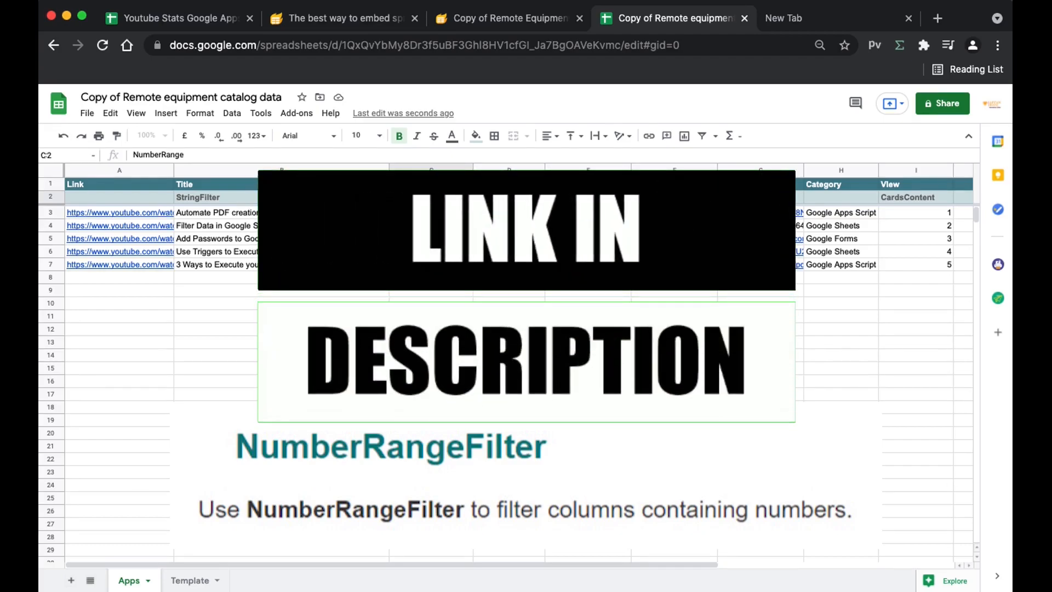
pyautogui.write('Filter')
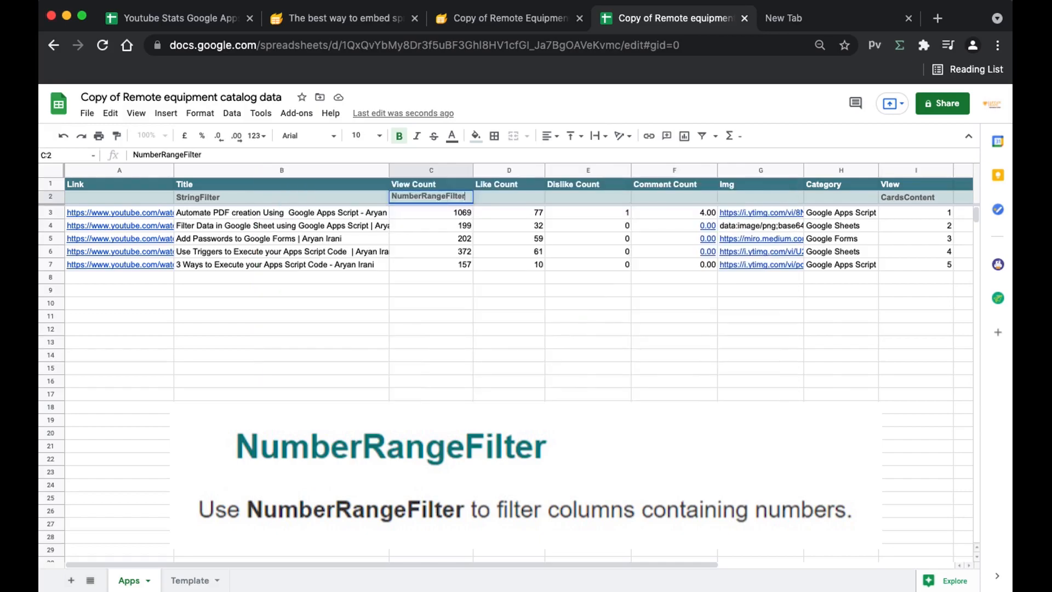
pyautogui.press('BackSpace')
pyautogui.press('BackSpace')
pyautogui.press('BackSpace')
pyautogui.press('BackSpace')
pyautogui.press('BackSpace')
pyautogui.write('ilter')
pyautogui.press('Return')
pyautogui.press('Right')
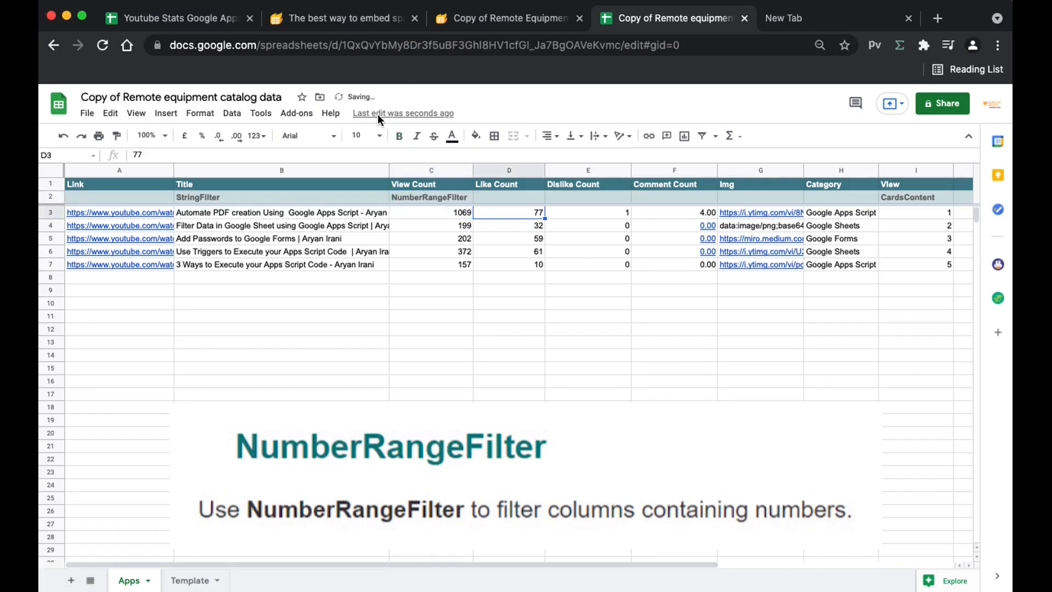
# Step: Copy the NumberRangeFilter type from C2 to D2 and E2 for Like Count and Dislike Count
pyautogui.click(438, 199)
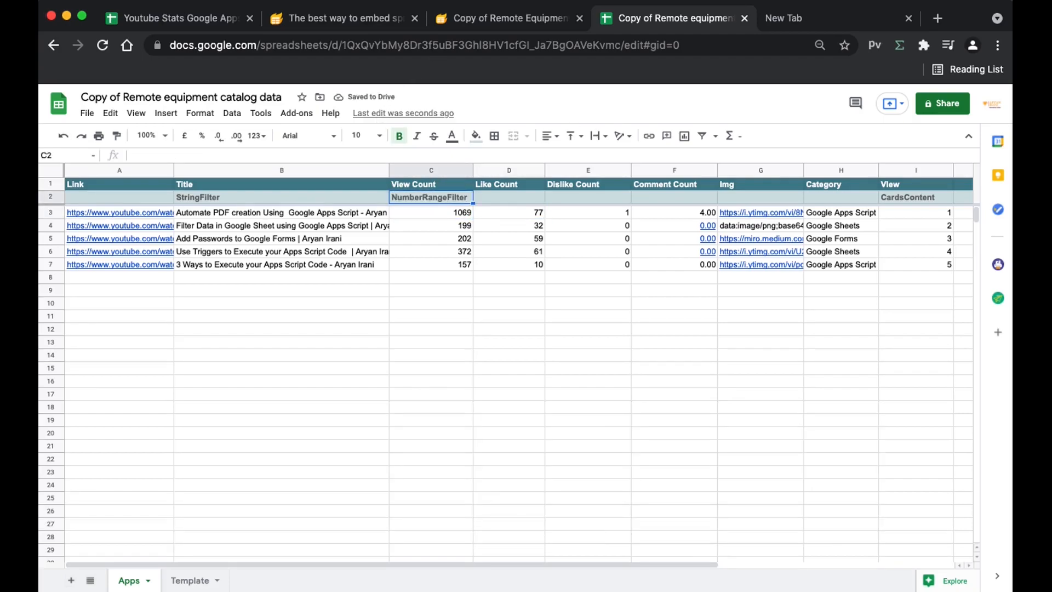
pyautogui.hotkey('ctrl', 'c')
pyautogui.press('Right')
pyautogui.hotkey('ctrl', 'v')
pyautogui.press('Right')
pyautogui.hotkey('ctrl', 'v')
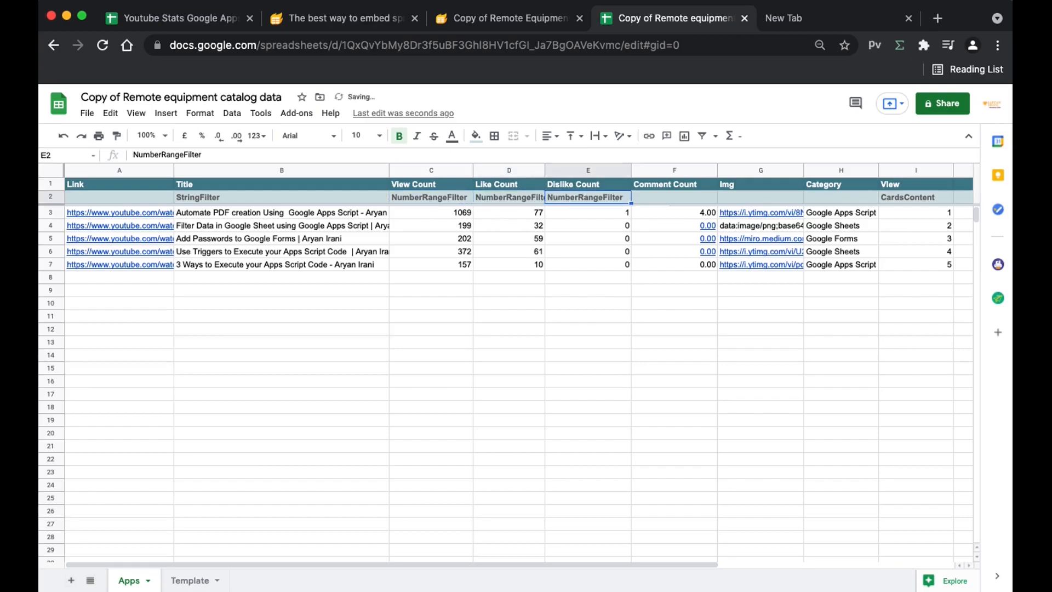
# Step: Set the filter types beneath Comment Count in F2 to NumberRangeFilter and beneath Category in H2 to CategoryFilter(F)
pyautogui.press('Right')
pyautogui.hotkey('ctrl', 'v')
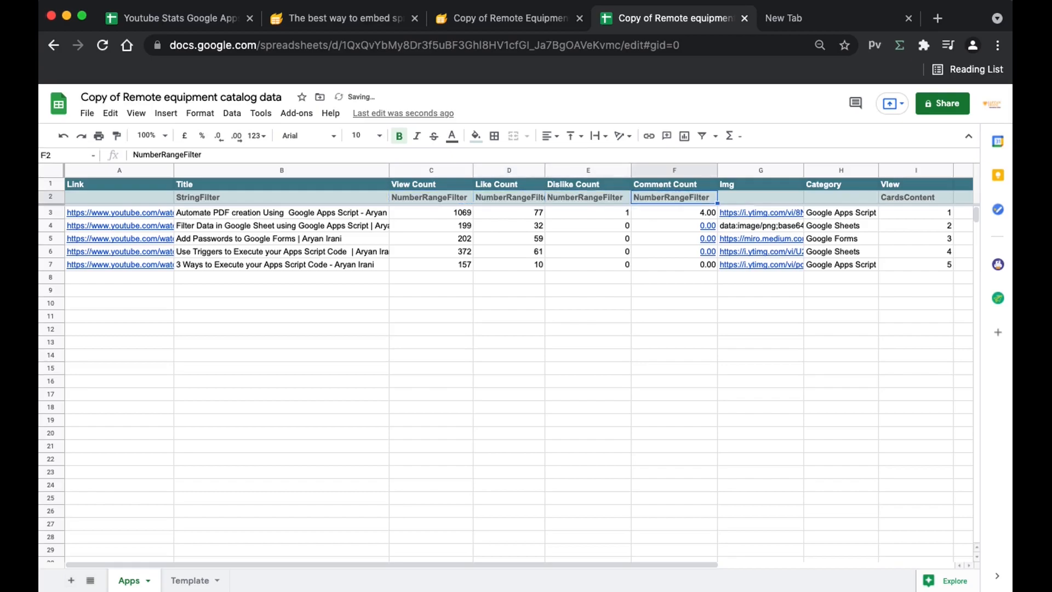
pyautogui.click(816, 200)
pyautogui.moveTo(785, 211)
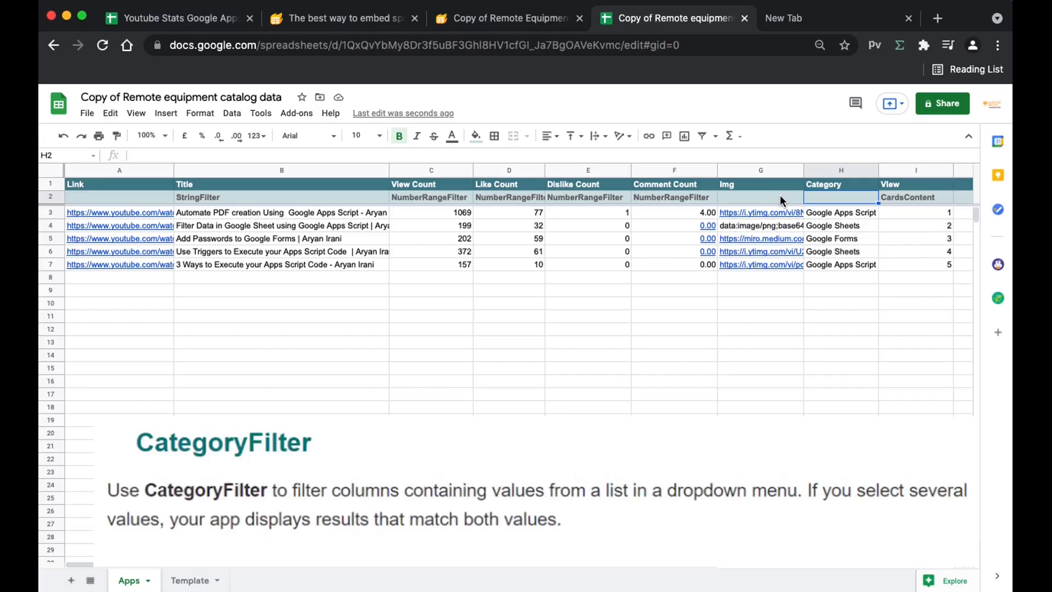
pyautogui.write('Cate')
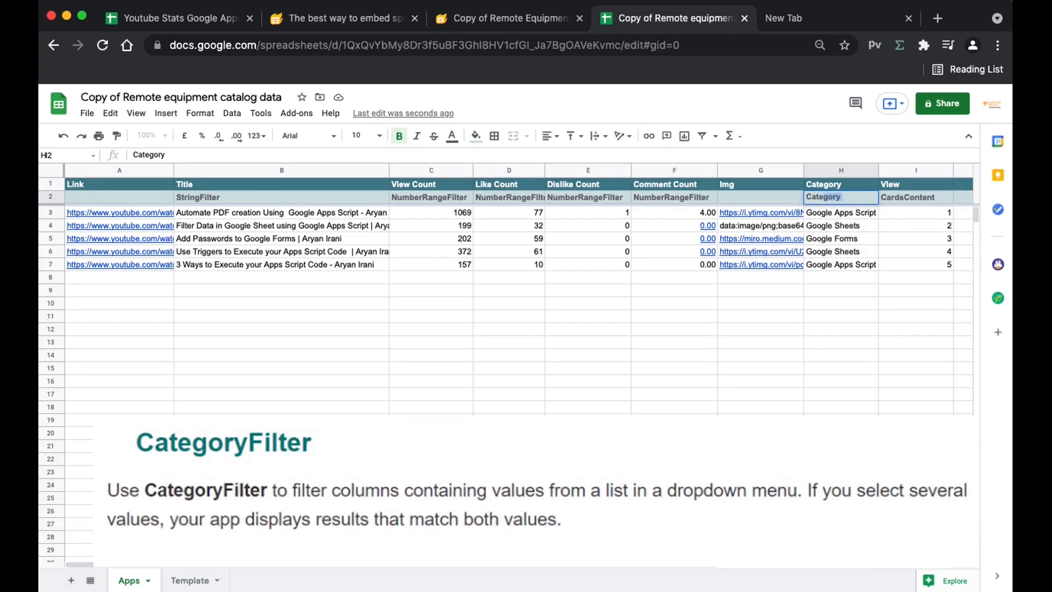
pyautogui.write('goryFilter(F')
pyautogui.press('Return')
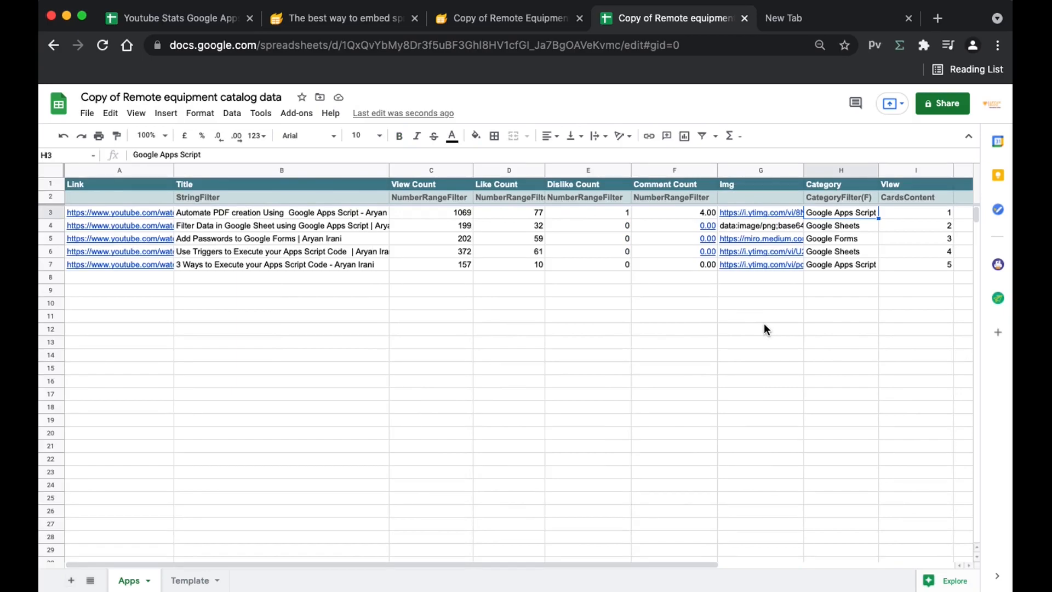
pyautogui.click(191, 580)
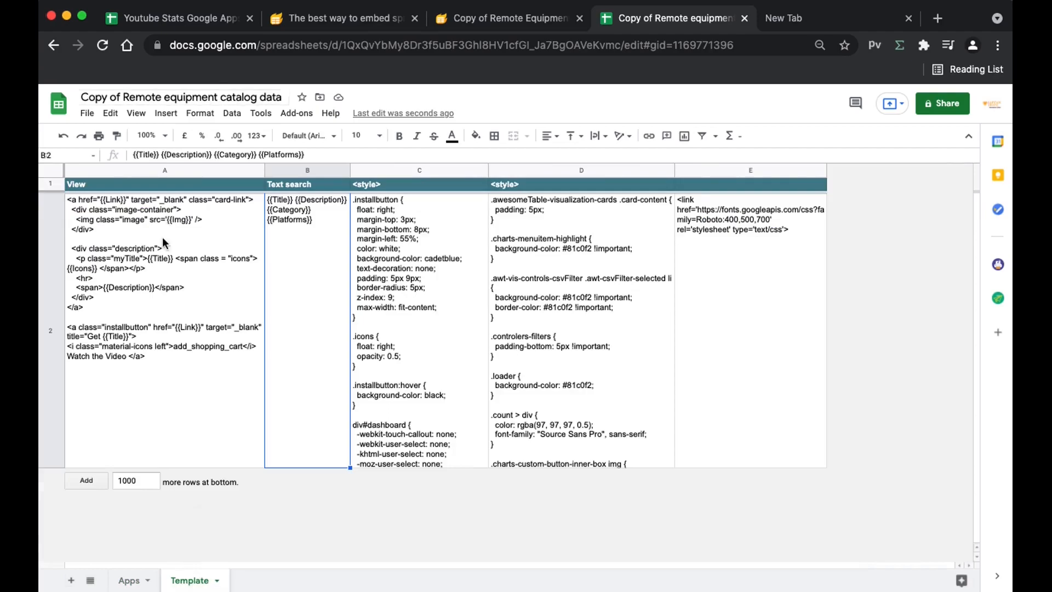
pyautogui.press('Right')
pyautogui.press('super+plus')
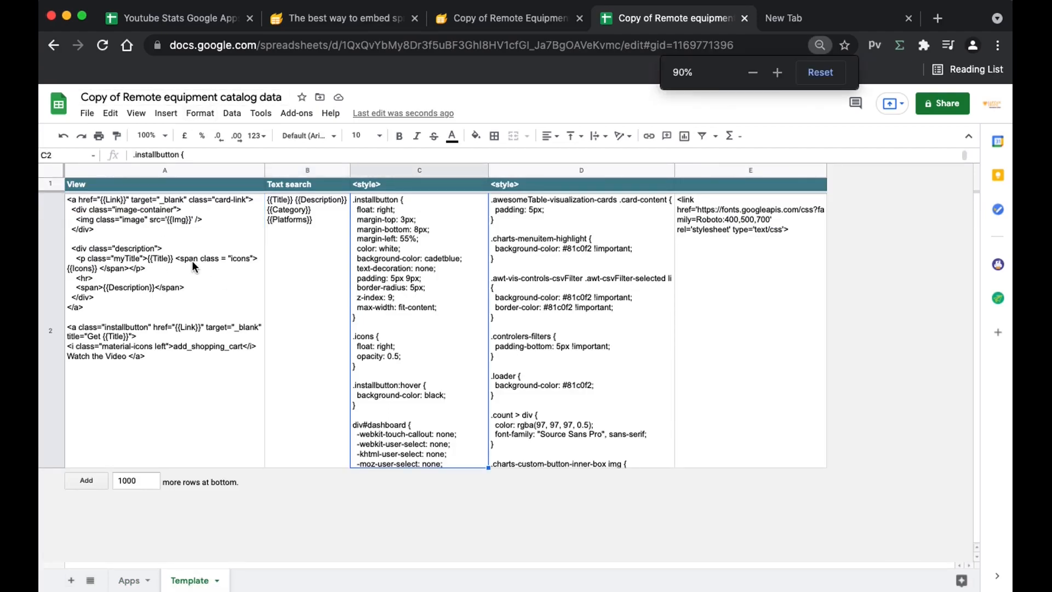
pyautogui.press('super+plus')
pyautogui.doubleClick(196, 294)
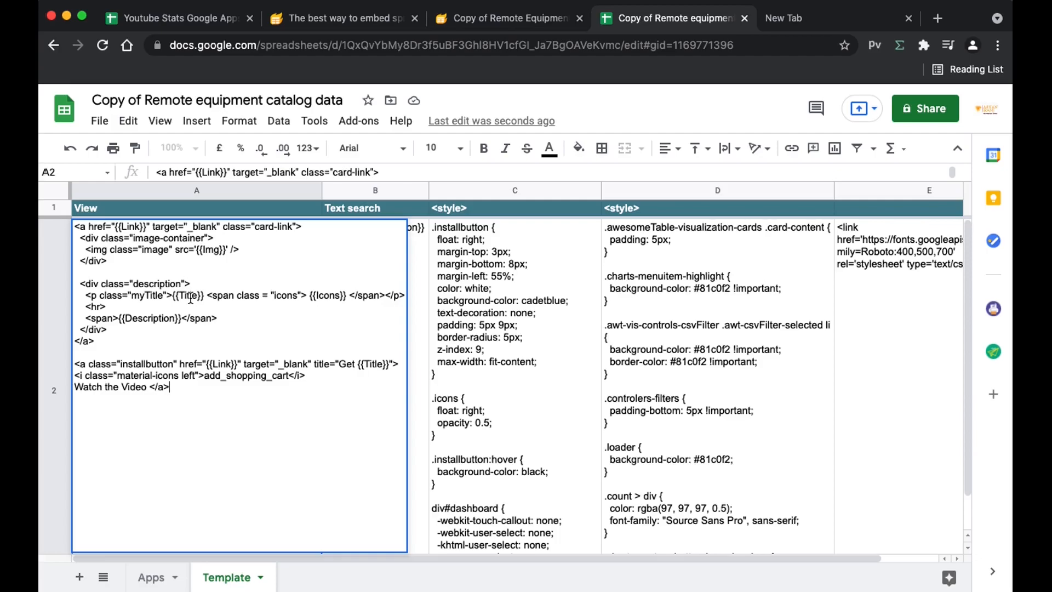
pyautogui.doubleClick(141, 284)
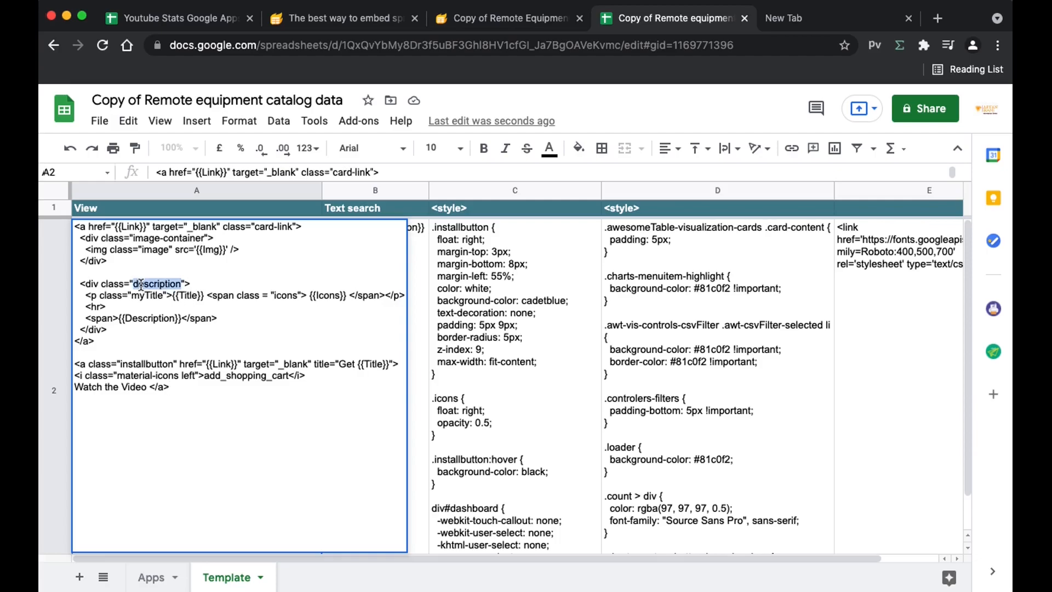
pyautogui.write('viewcount')
pyautogui.moveTo(99, 295); pyautogui.dragTo(319, 302)
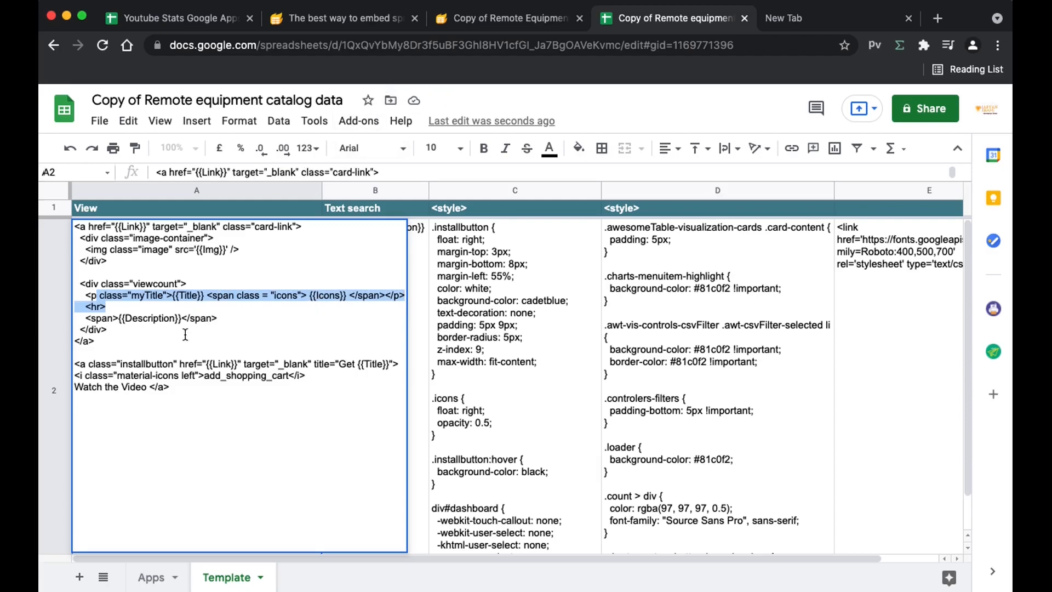
pyautogui.click(158, 323)
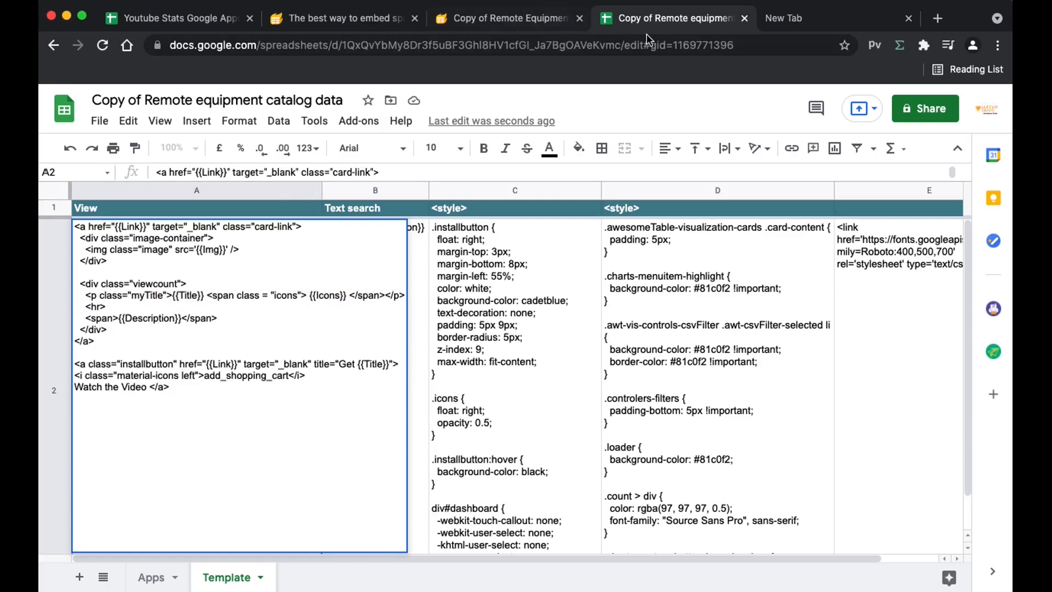
pyautogui.moveTo(118, 318); pyautogui.dragTo(183, 323)
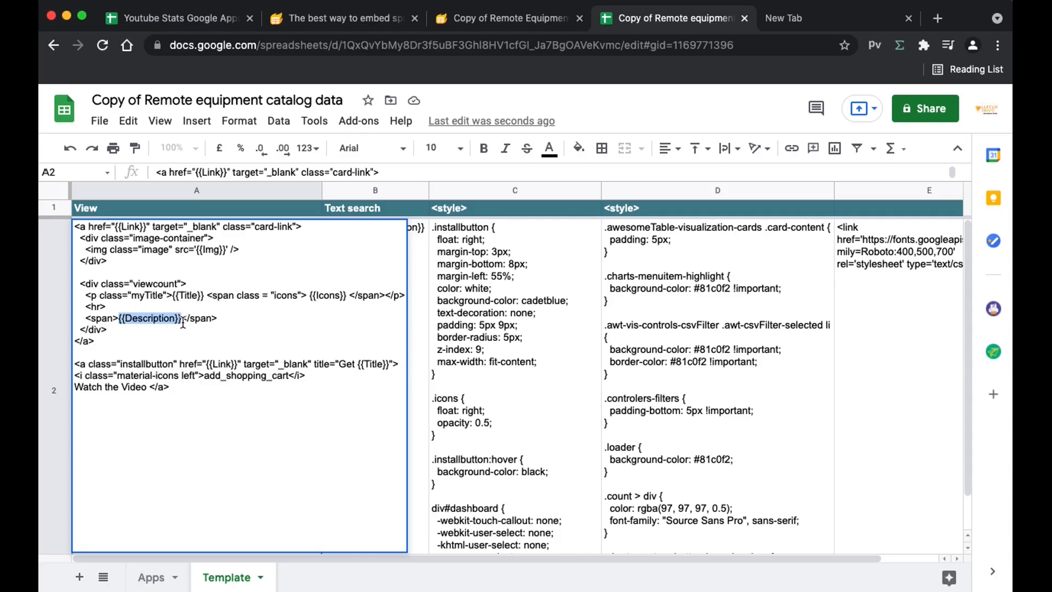
pyautogui.press('BackSpace')
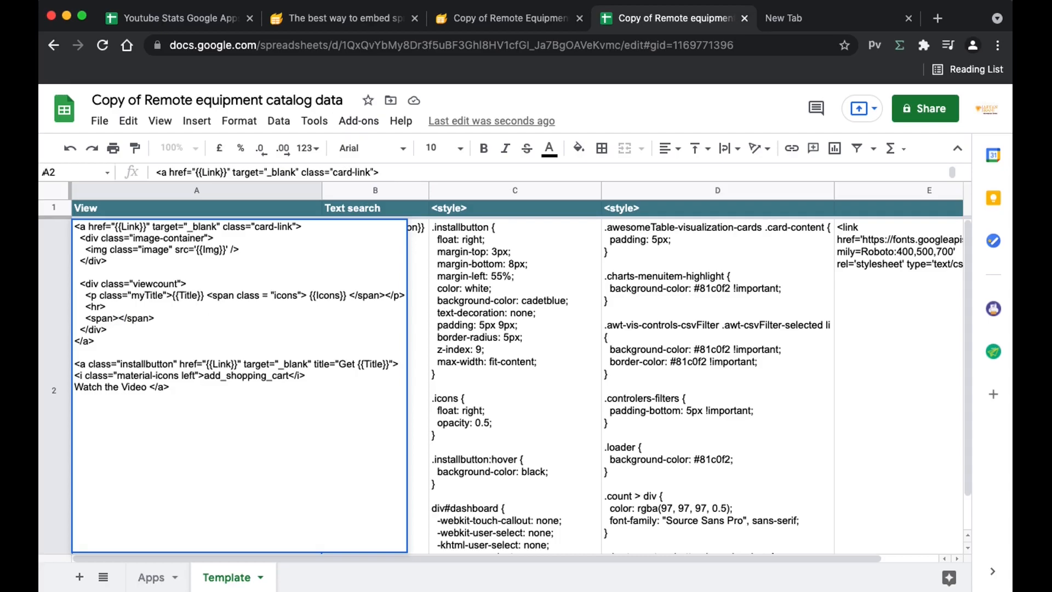
pyautogui.write('Total Views : {{')
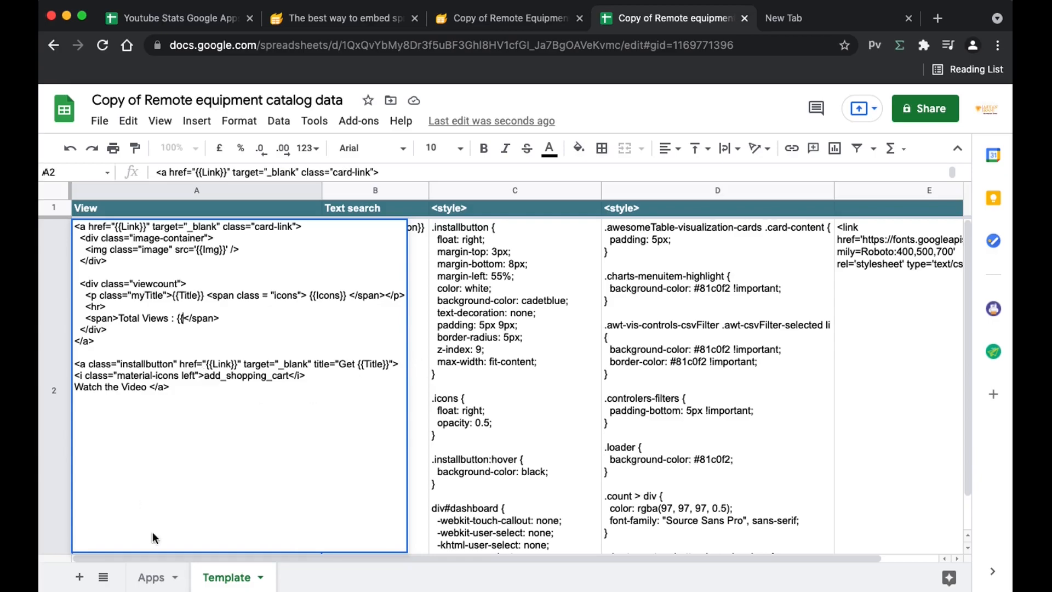
# Step: In the card code in A2 of the Template sheet, replace {{Description}} with Total Views : {{View Count}}, matching the header in the Apps sheet
pyautogui.click(151, 577)
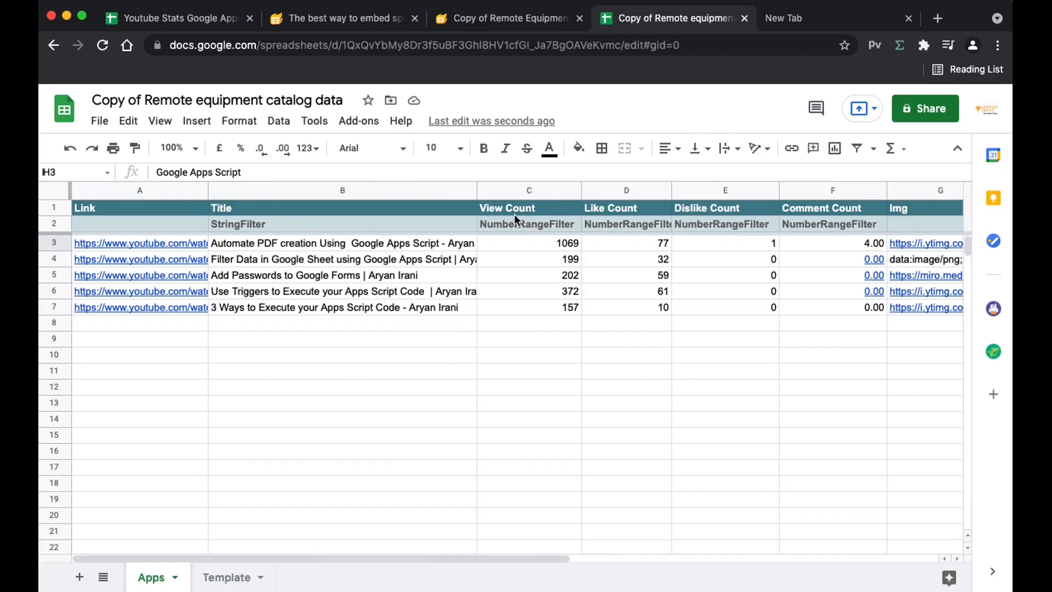
pyautogui.click(521, 211)
pyautogui.doubleClick(506, 207)
pyautogui.tripleClick(512, 208)
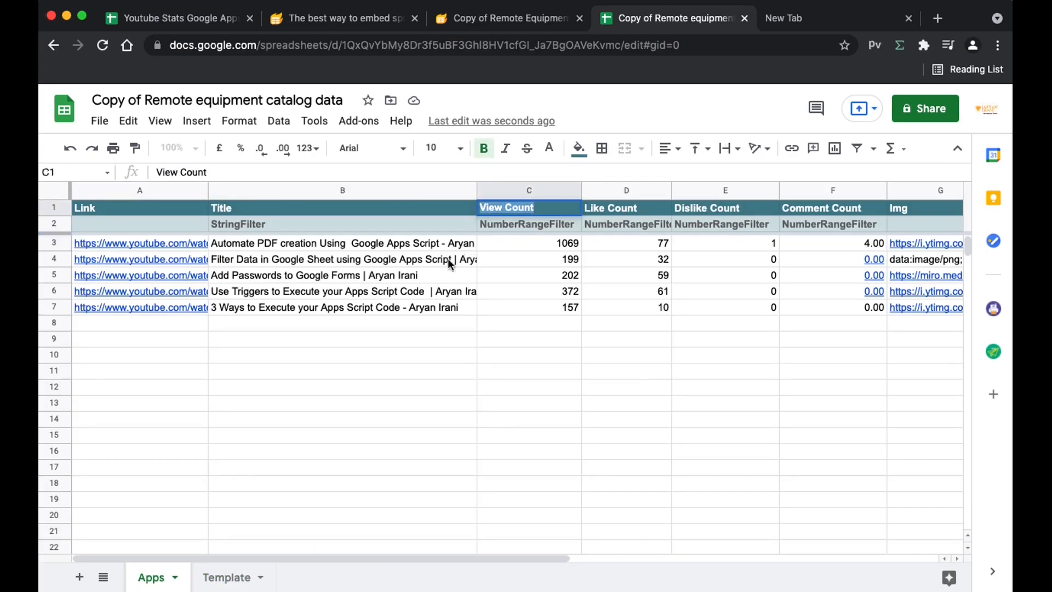
pyautogui.click(549, 246)
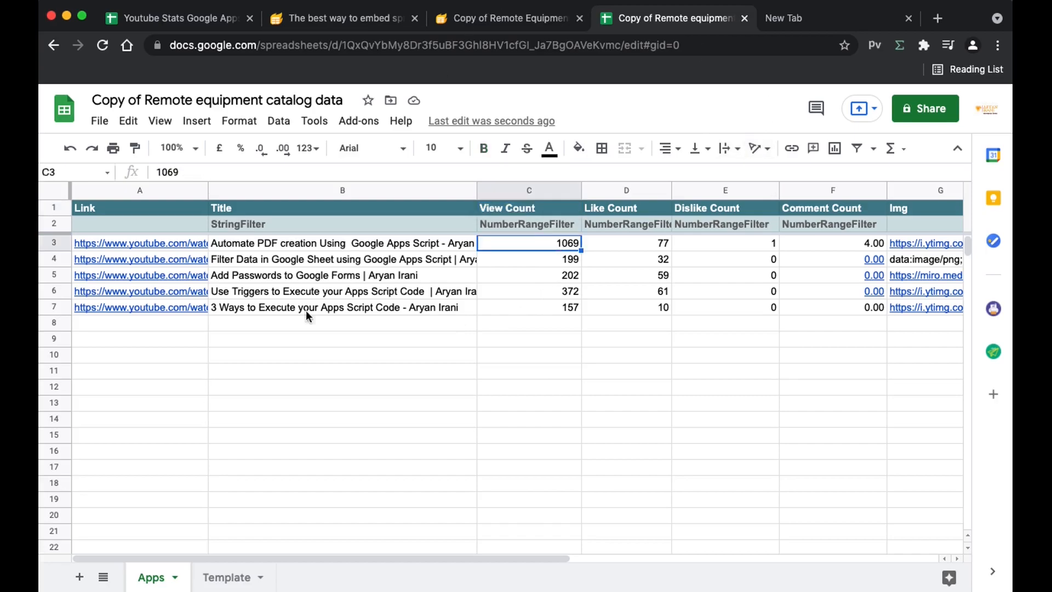
pyautogui.click(211, 577)
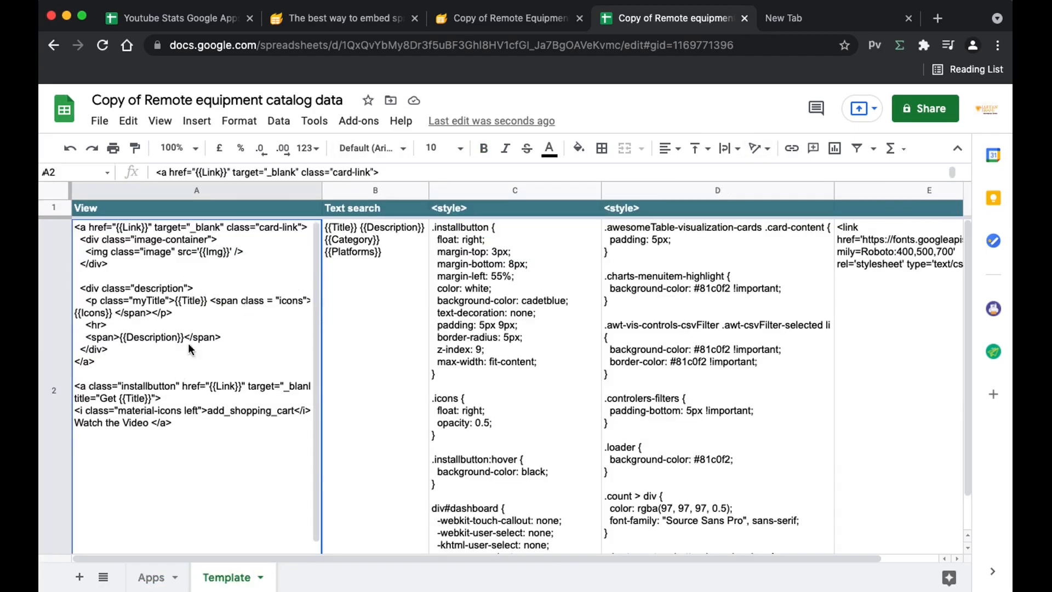
pyautogui.doubleClick(192, 322)
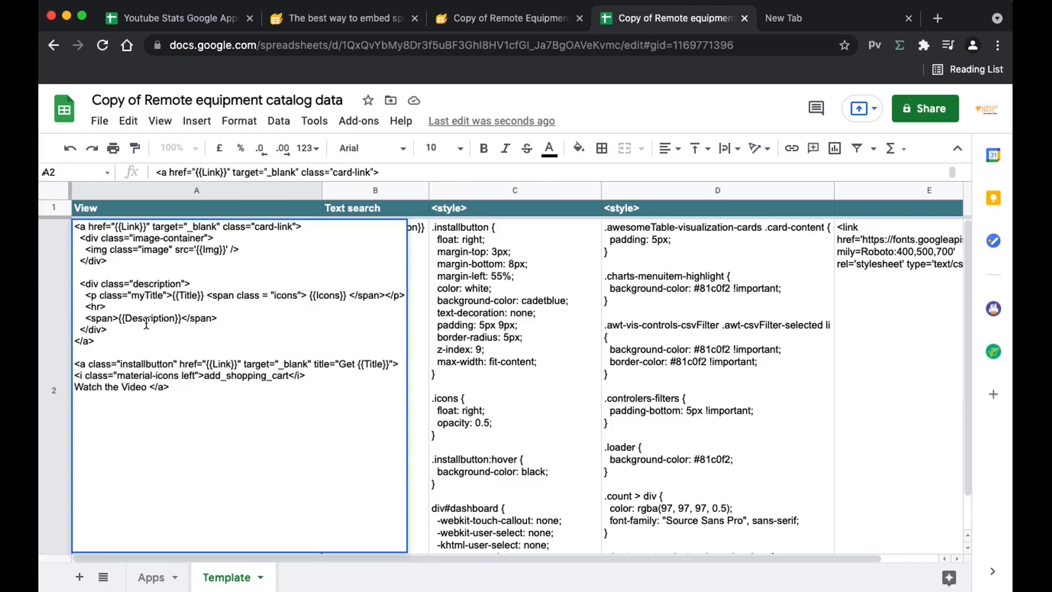
pyautogui.doubleClick(146, 323)
pyautogui.press('BackSpace')
pyautogui.press('BackSpace')
pyautogui.press('BackSpace')
pyautogui.press('BackSpace')
pyautogui.press('BackSpace')
pyautogui.write('Total Views : {{')
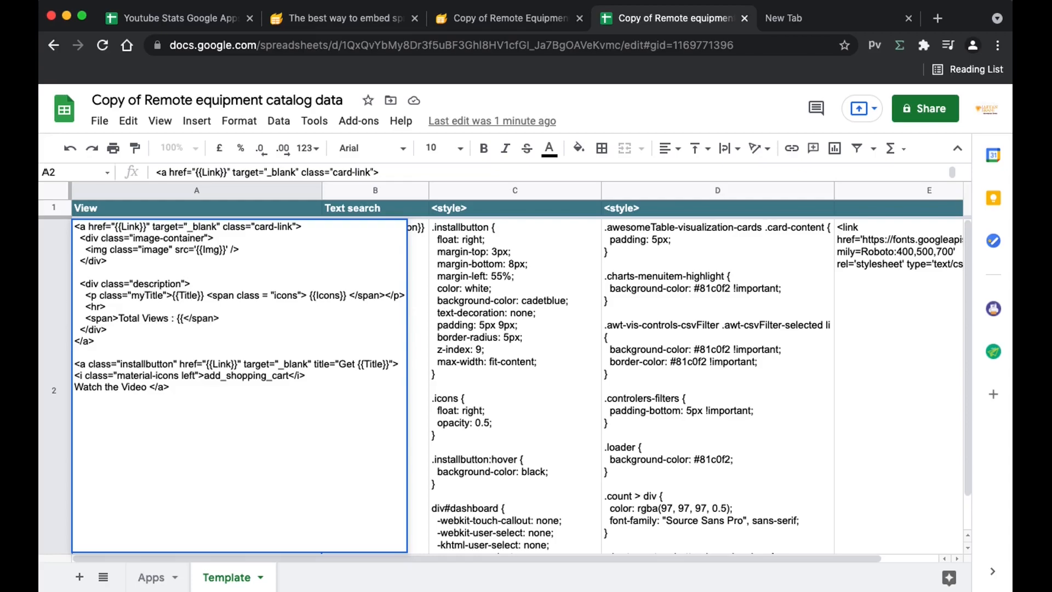
pyautogui.write('View Count}}')
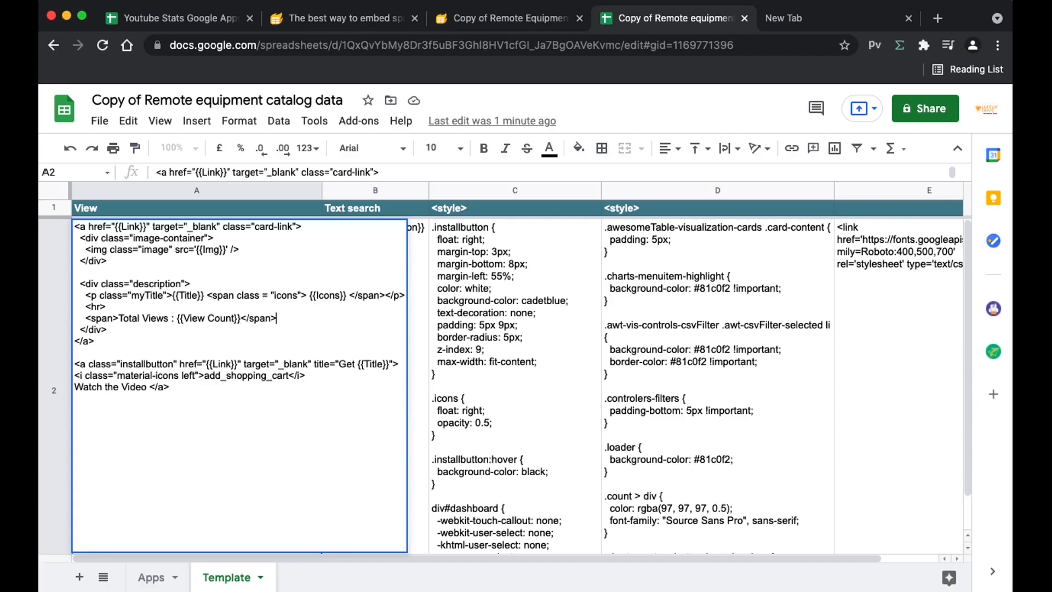
# Step: Duplicate the Total Views span directly after itself in the card code and relabel the copy Total Likes
pyautogui.moveTo(87, 318); pyautogui.dragTo(294, 323)
pyautogui.press('super+c')
pyautogui.click(292, 321)
pyautogui.press('super+v')
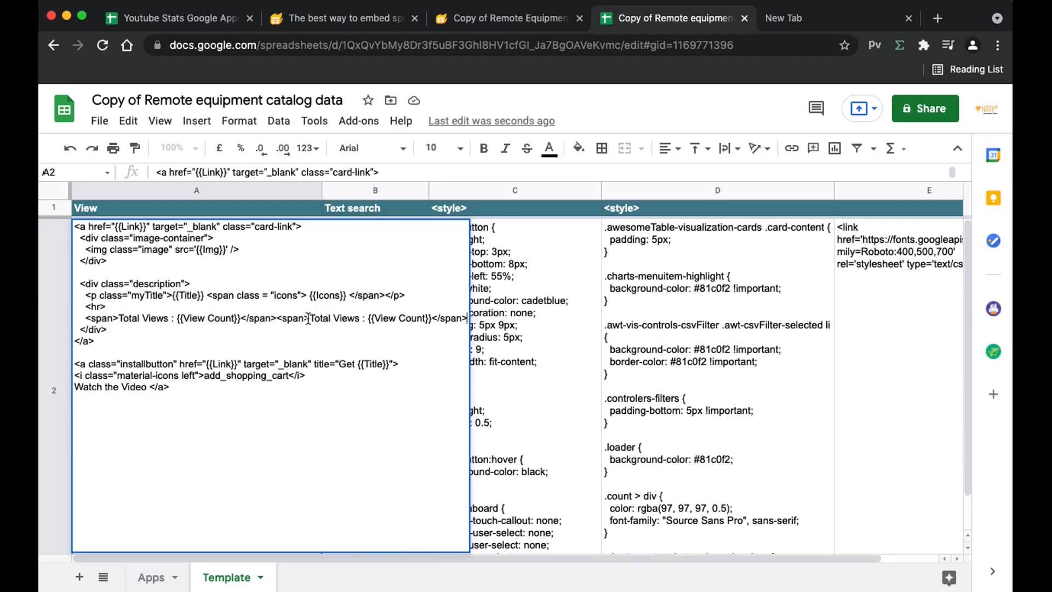
pyautogui.doubleClick(344, 318)
pyautogui.write('Likes')
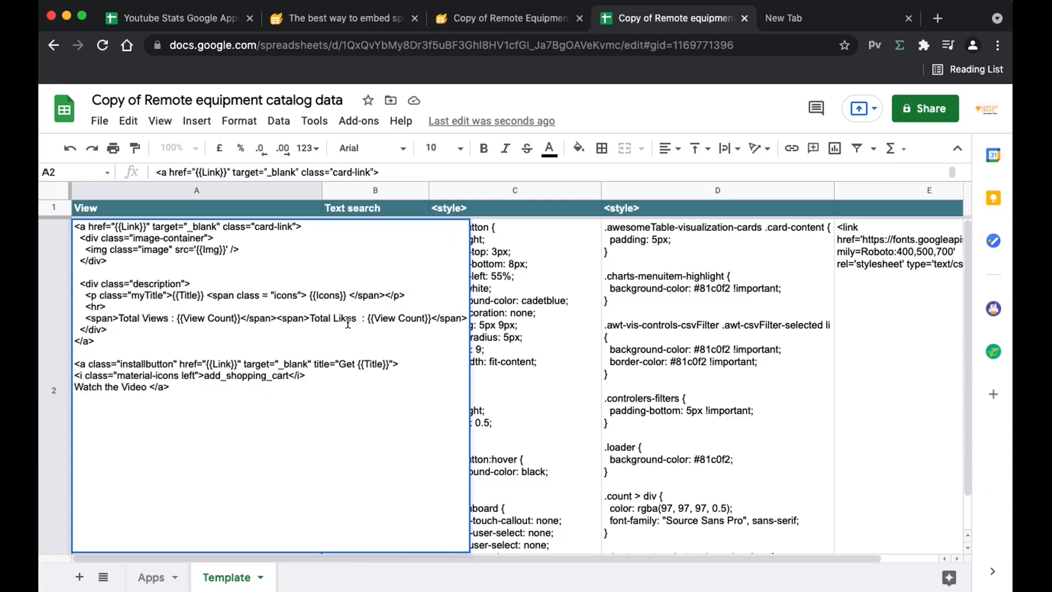
# Step: Replace the View Count placeholder in the Total Likes span with Like Count, copied from the header in D1 of the Apps sheet
pyautogui.click(151, 576)
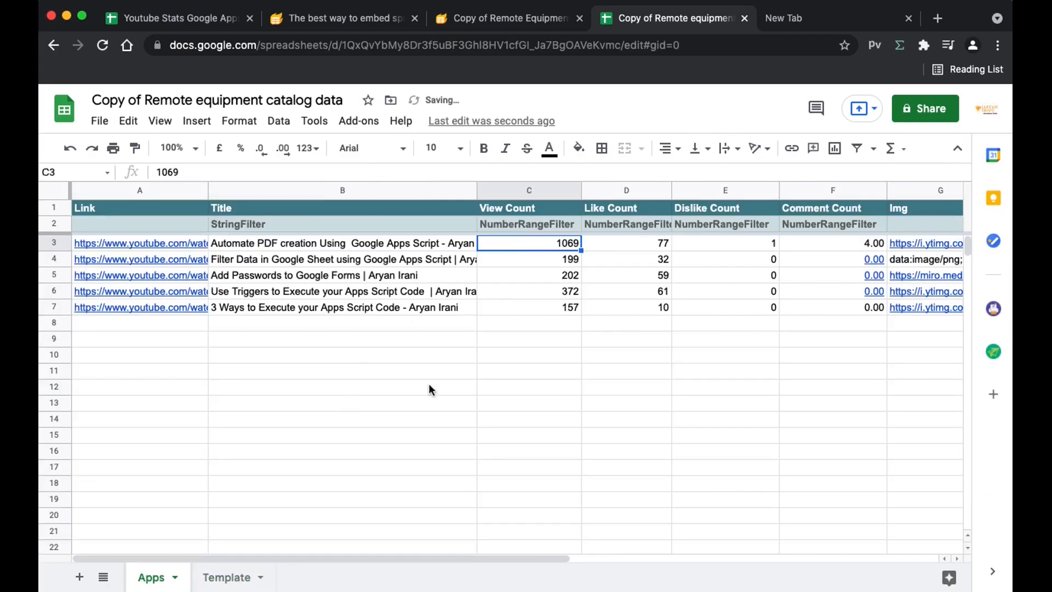
pyautogui.click(623, 215)
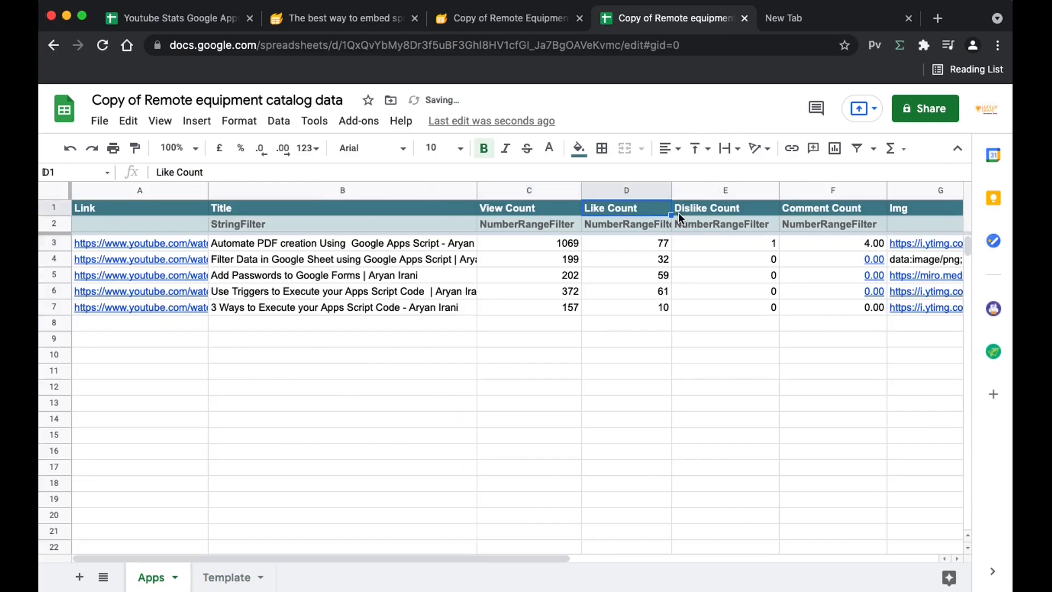
pyautogui.doubleClick(623, 215)
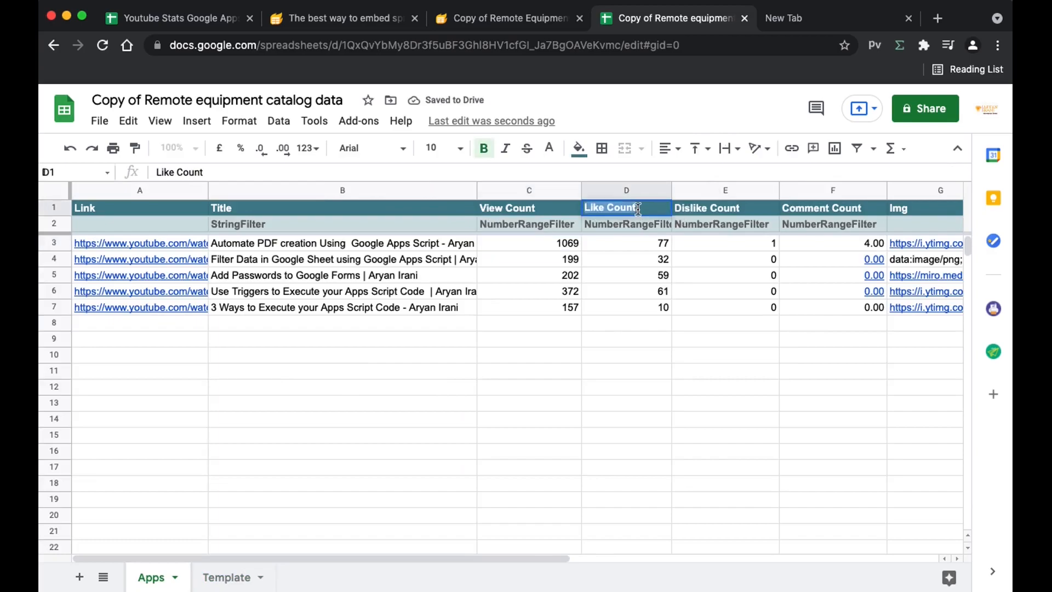
pyautogui.click(241, 577)
pyautogui.doubleClick(182, 324)
pyautogui.doubleClick(401, 319)
pyautogui.press('BackSpace')
pyautogui.press('BackSpace')
pyautogui.press('BackSpace')
pyautogui.press('BackSpace')
pyautogui.press('BackSpace')
pyautogui.press('BackSpace')
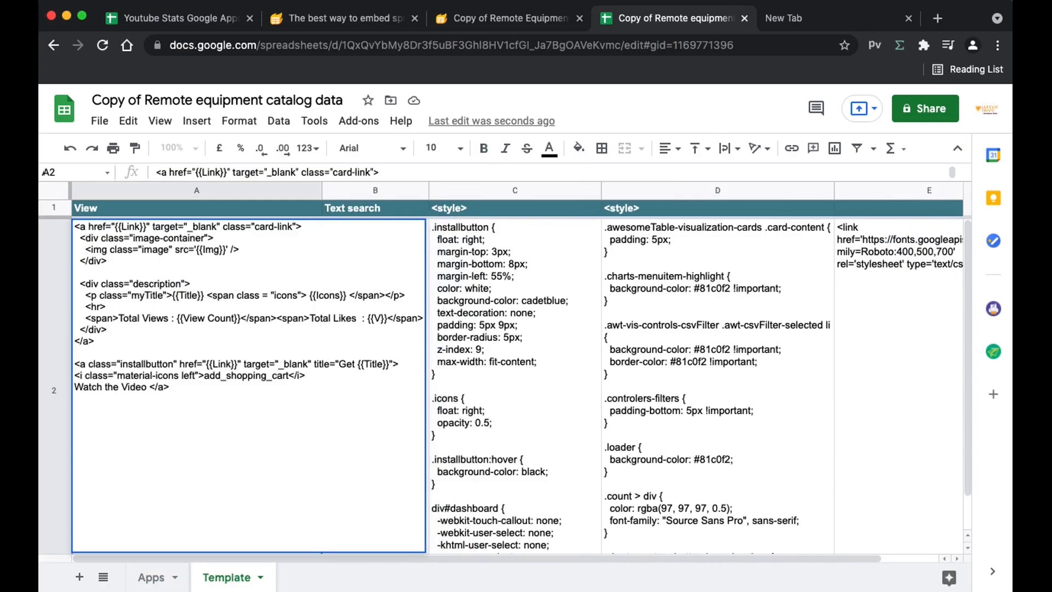
pyautogui.press('super+v')
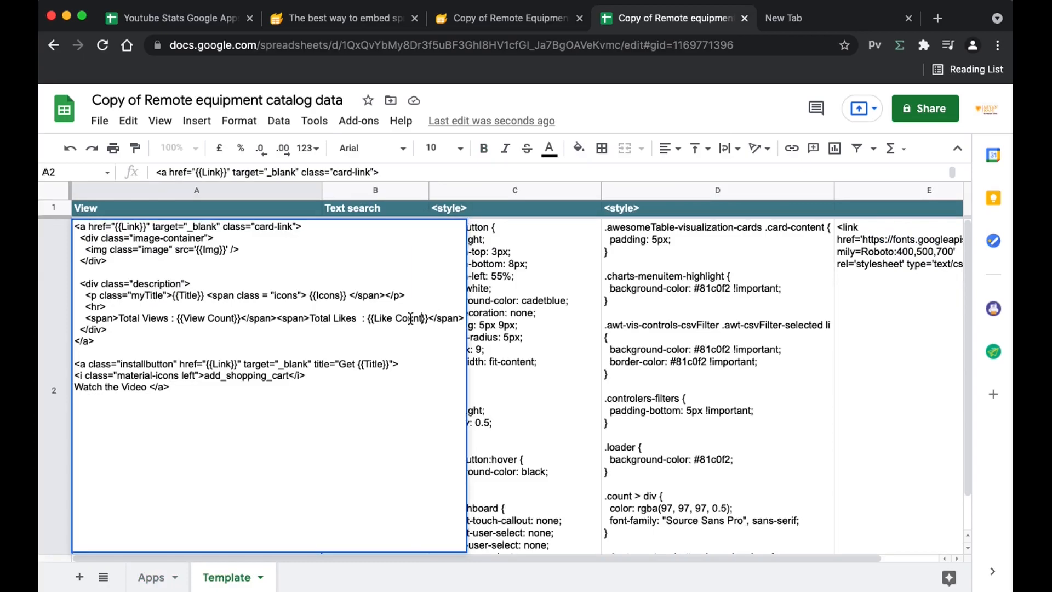
pyautogui.click(544, 396)
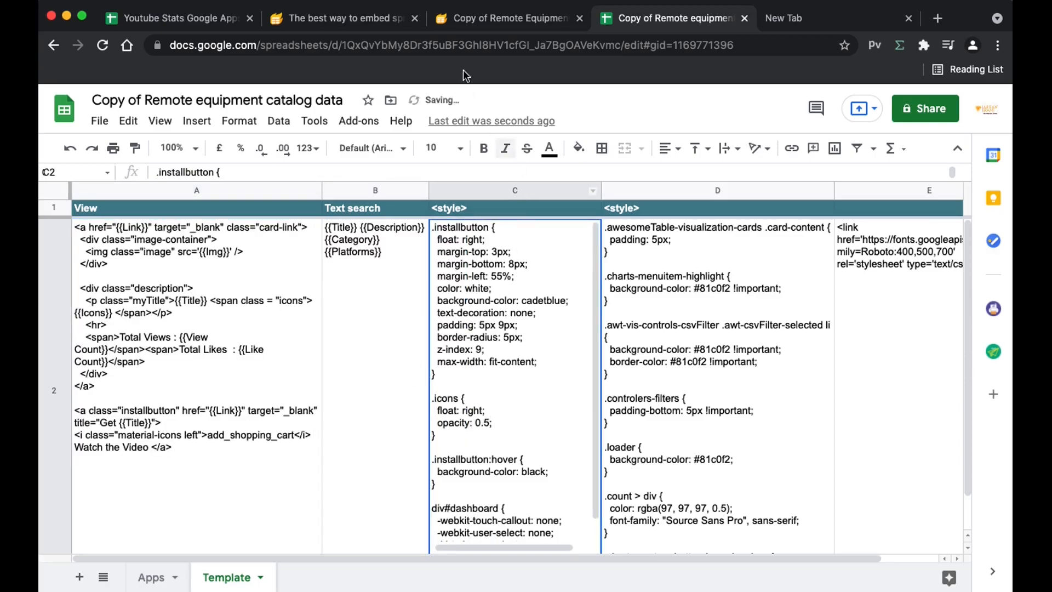
# Step: Switch to the Awesome Table app and filter the video cards by the title Google Forms
pyautogui.click(505, 25)
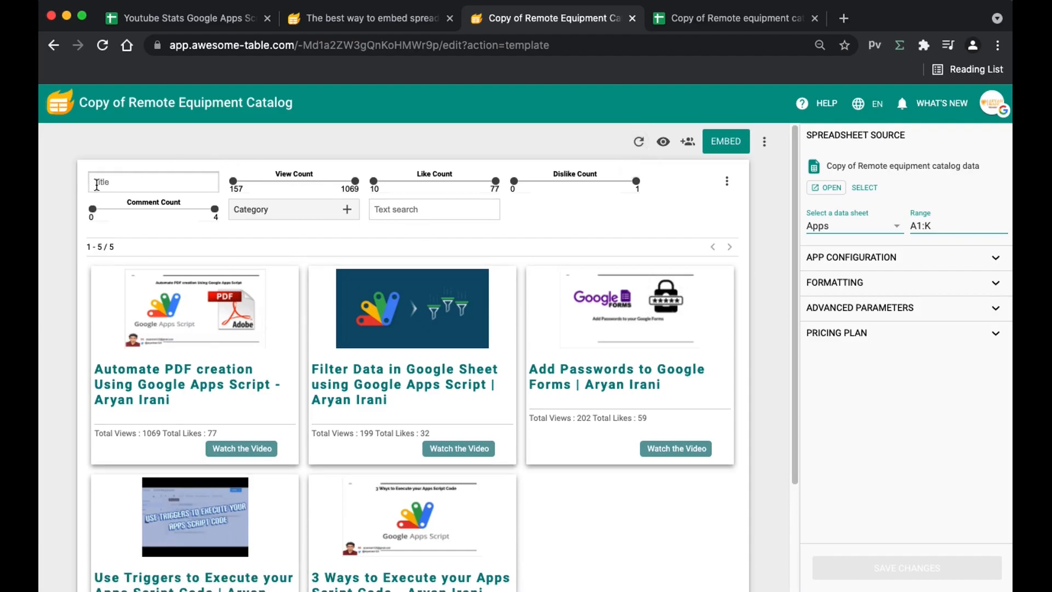
pyautogui.click(685, 22)
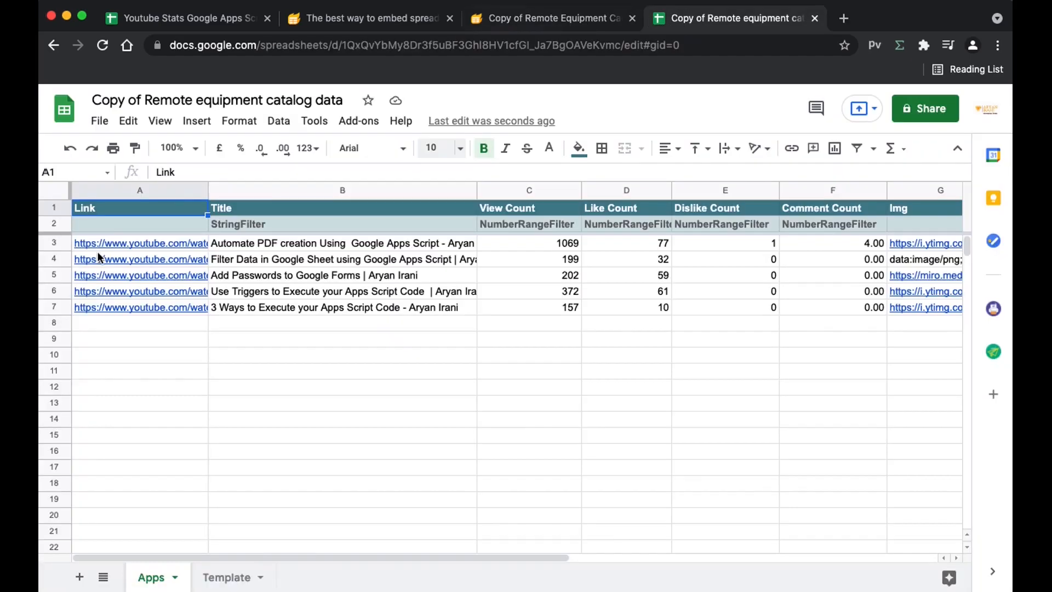
pyautogui.click(287, 224)
pyautogui.click(525, 22)
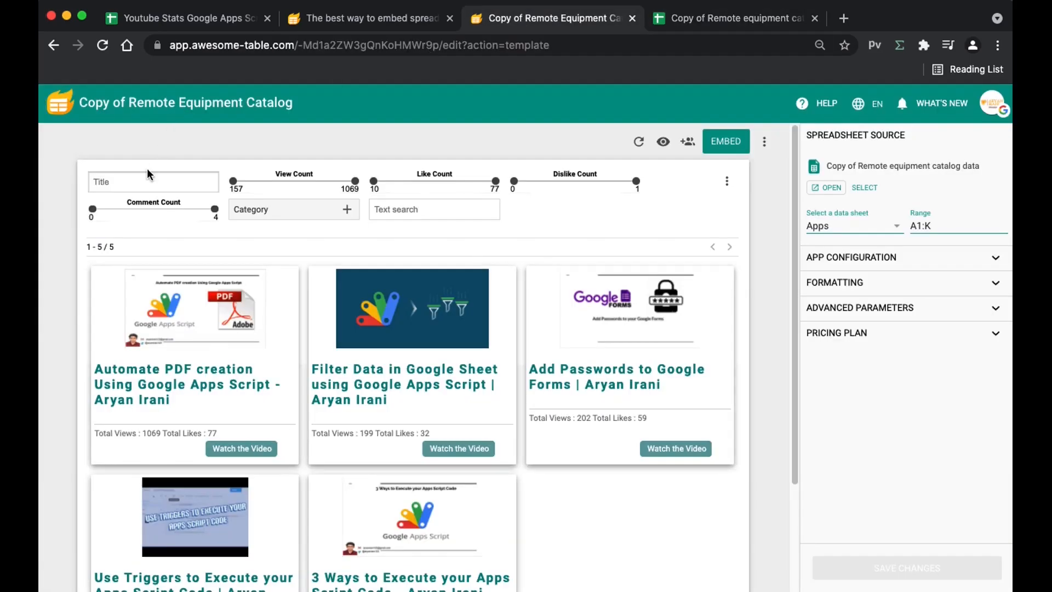
pyautogui.write('A')
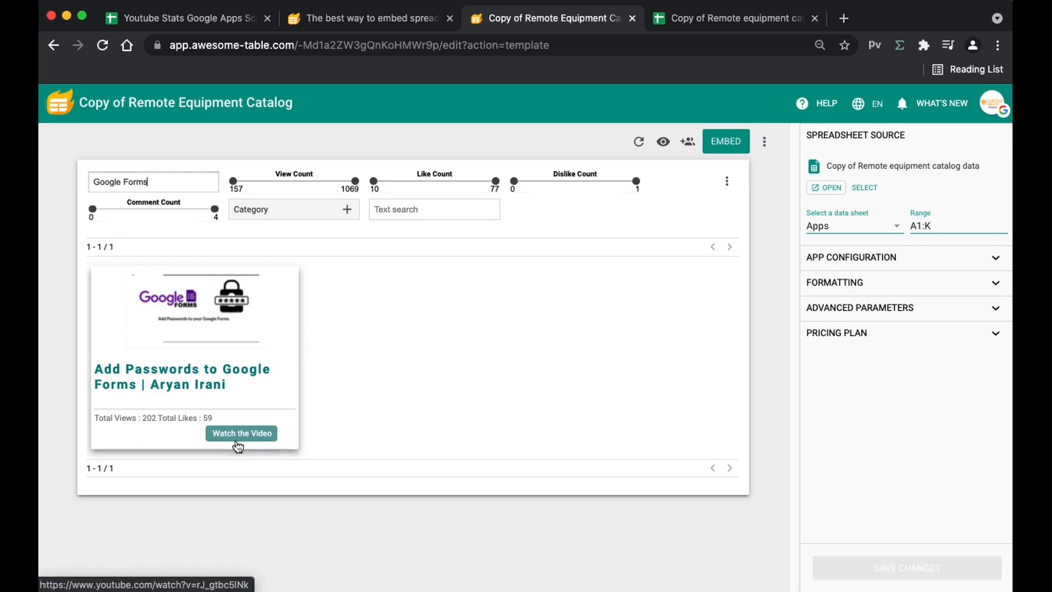
# Step: Test the Watch the Video link on the Add Passwords to Google Forms card, return to the app and clear the Title filter
pyautogui.click(235, 438)
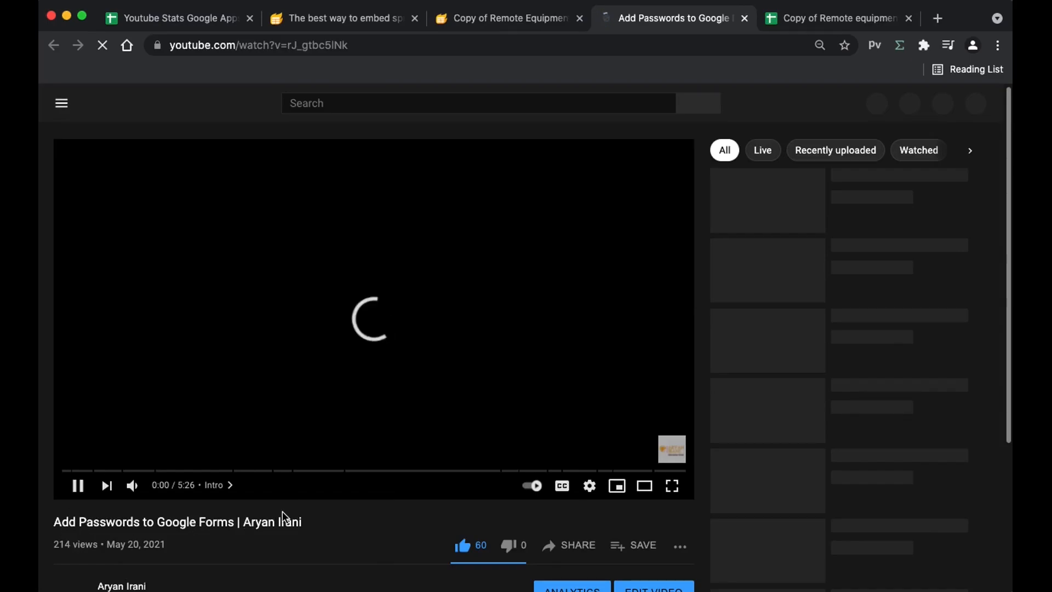
pyautogui.press('super+w')
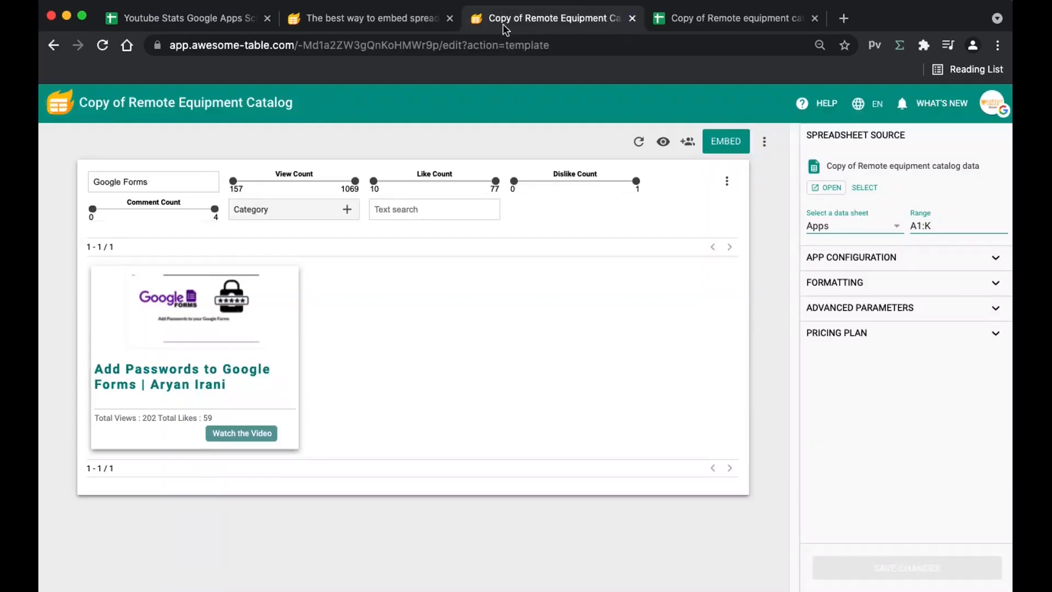
pyautogui.tripleClick(174, 177)
pyautogui.press('BackSpace')
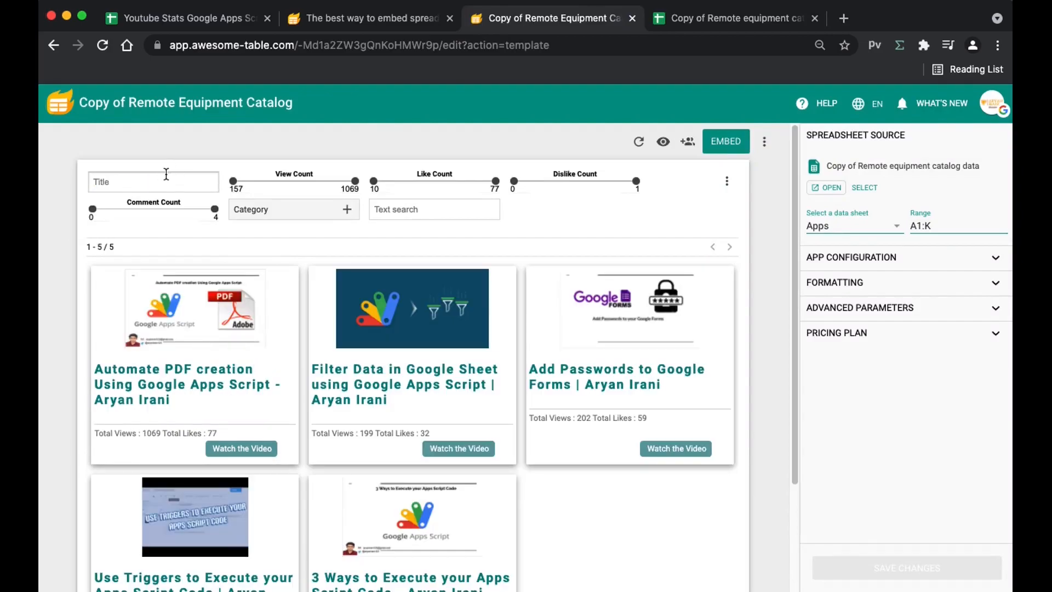
# Step: Filter the video cards by the Google Apps Script category, then clear the category filter
pyautogui.click(270, 210)
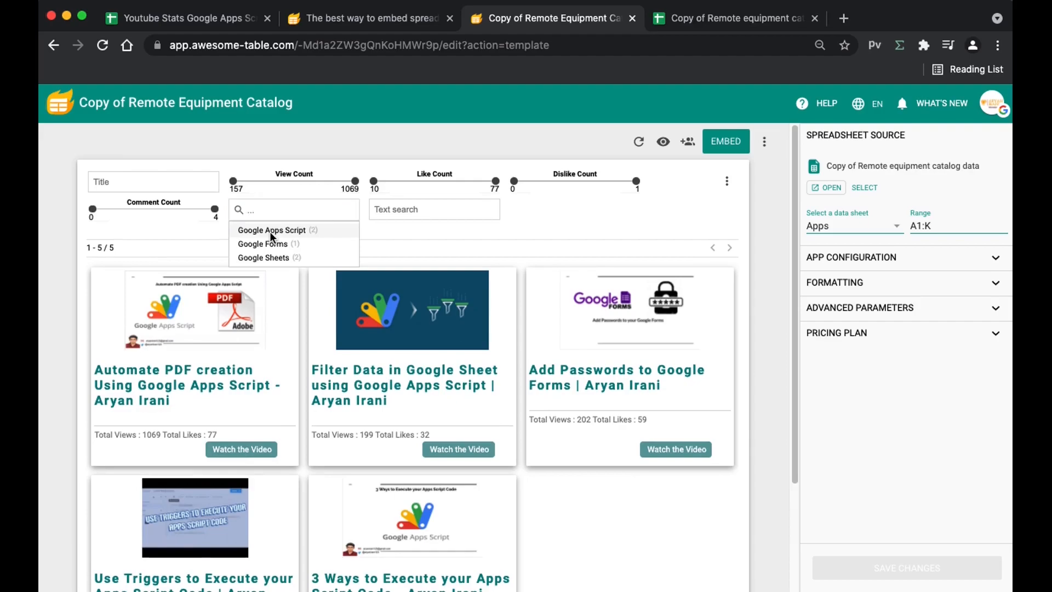
pyautogui.click(270, 231)
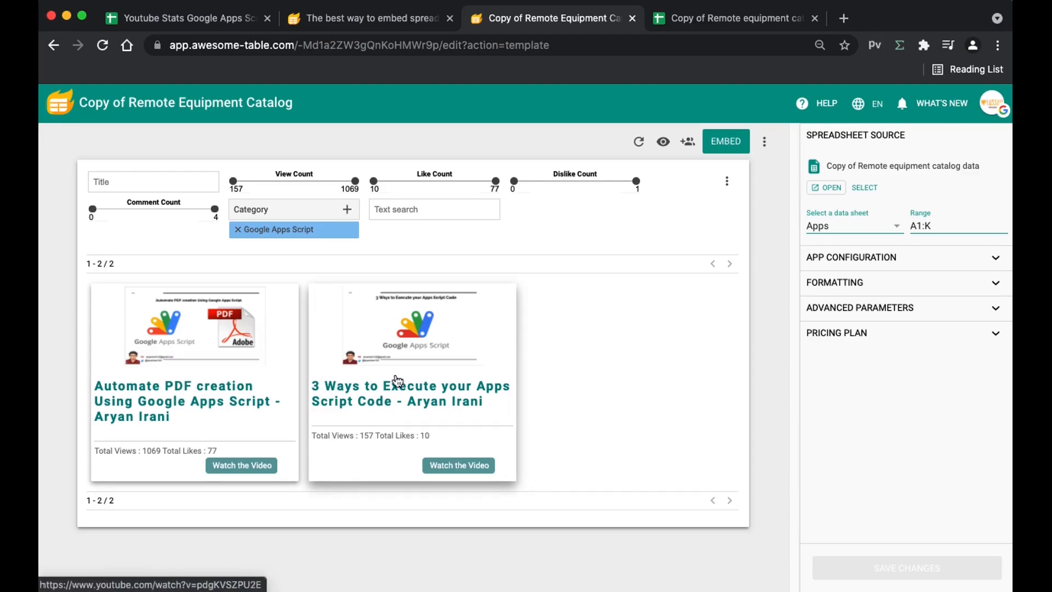
pyautogui.click(237, 233)
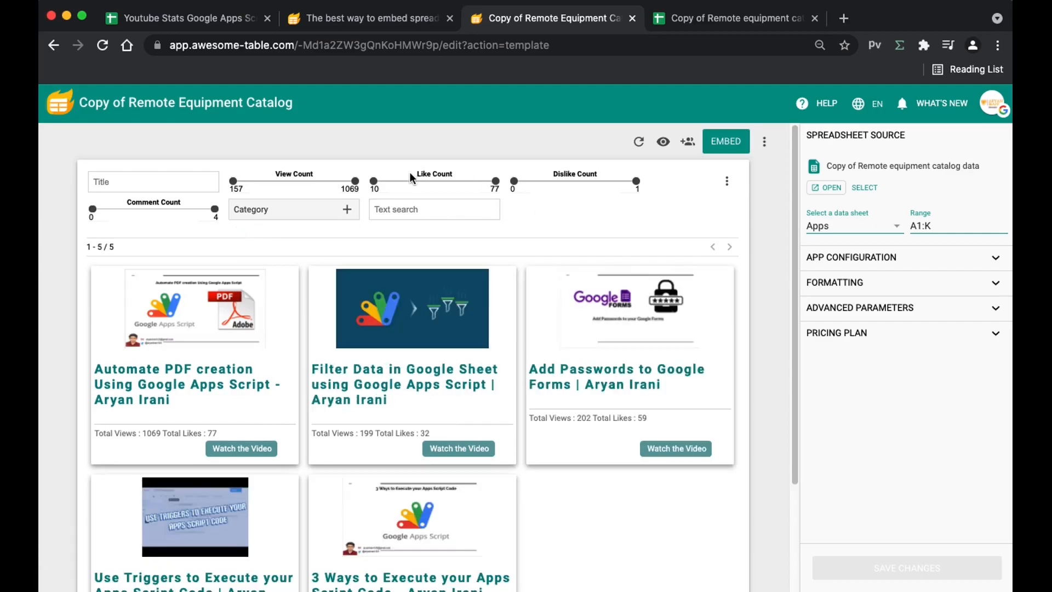
# Step: Test the Like Count range filter at its lowest value of 10 and highest value of 77, restoring the full range each time
pyautogui.moveTo(496, 187); pyautogui.dragTo(324, 188)
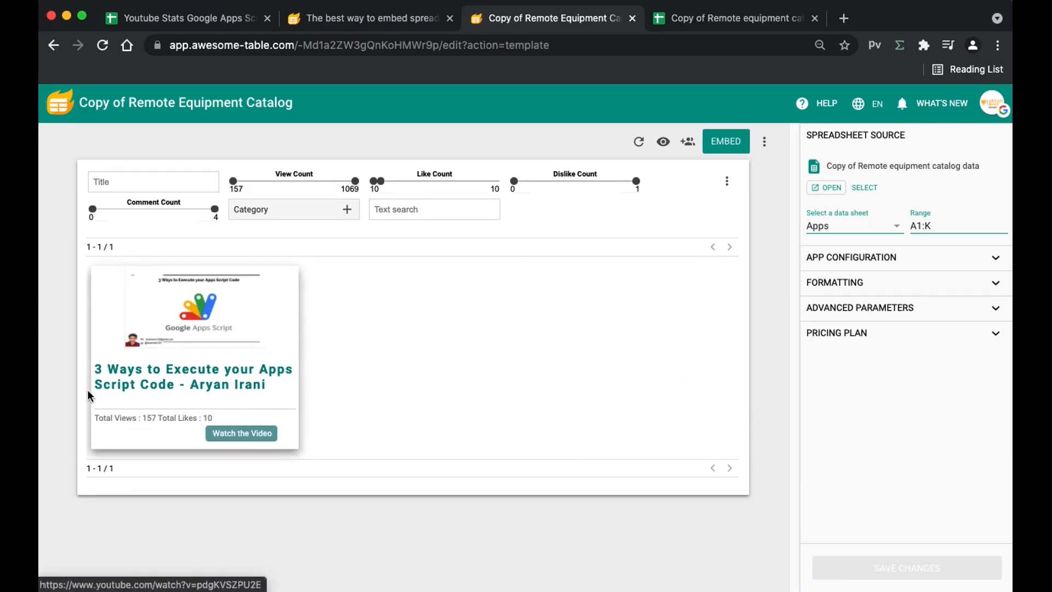
pyautogui.moveTo(373, 186); pyautogui.dragTo(547, 186)
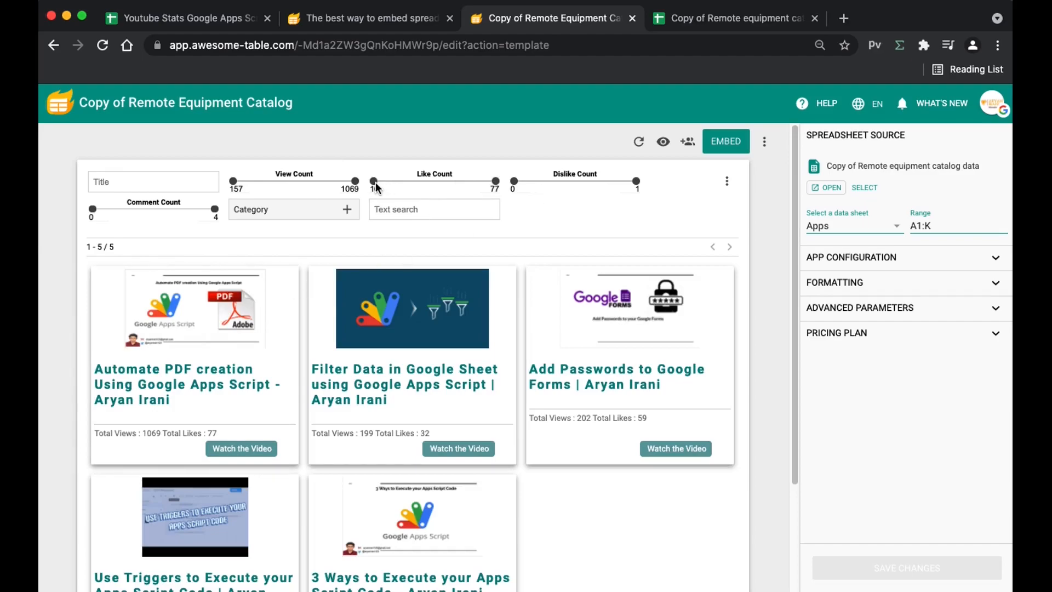
pyautogui.moveTo(375, 187); pyautogui.dragTo(582, 192)
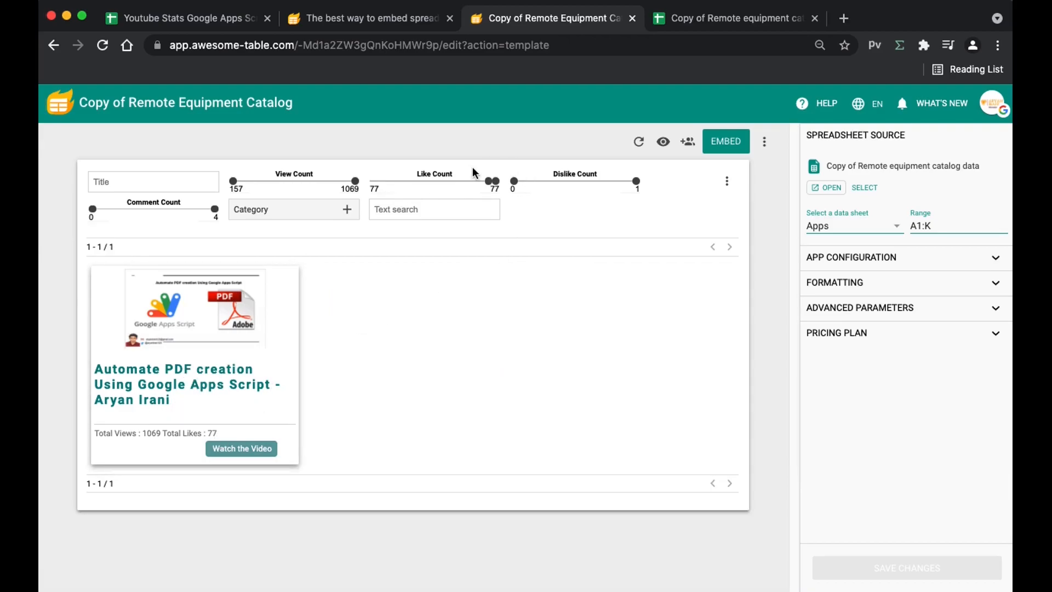
pyautogui.moveTo(487, 187); pyautogui.dragTo(374, 187)
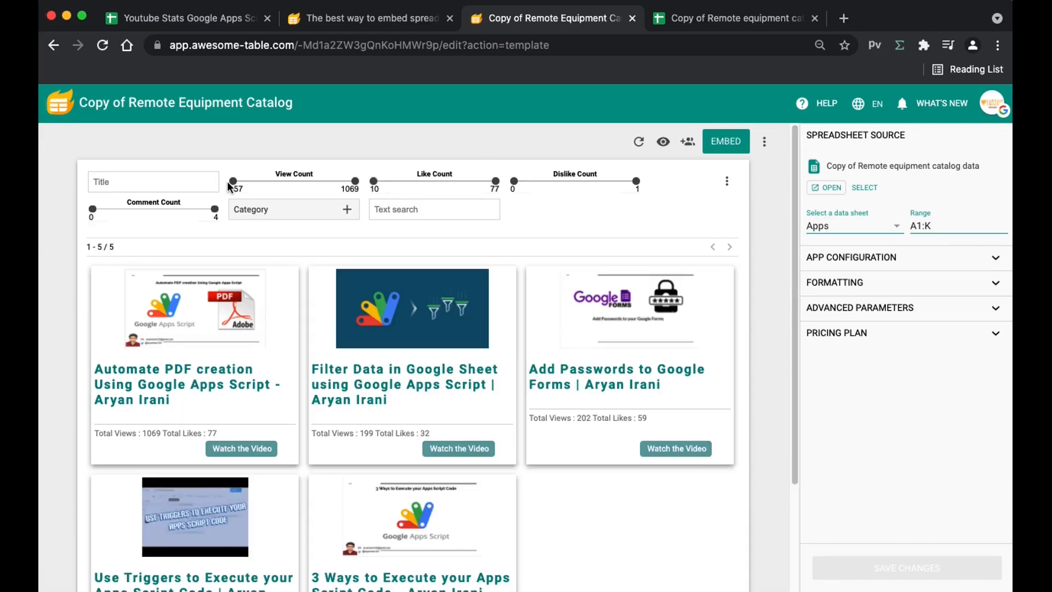
pyautogui.moveTo(232, 184)
pyautogui.mouseDown()
pyautogui.moveTo(305, 183)
pyautogui.moveTo(224, 183)
pyautogui.mouseUp()
# Step: Switch to the Copy of Remote equipment catalog data spreadsheet and examine the filter types under View Count, Like Count and Dislike Count
pyautogui.click(685, 18)
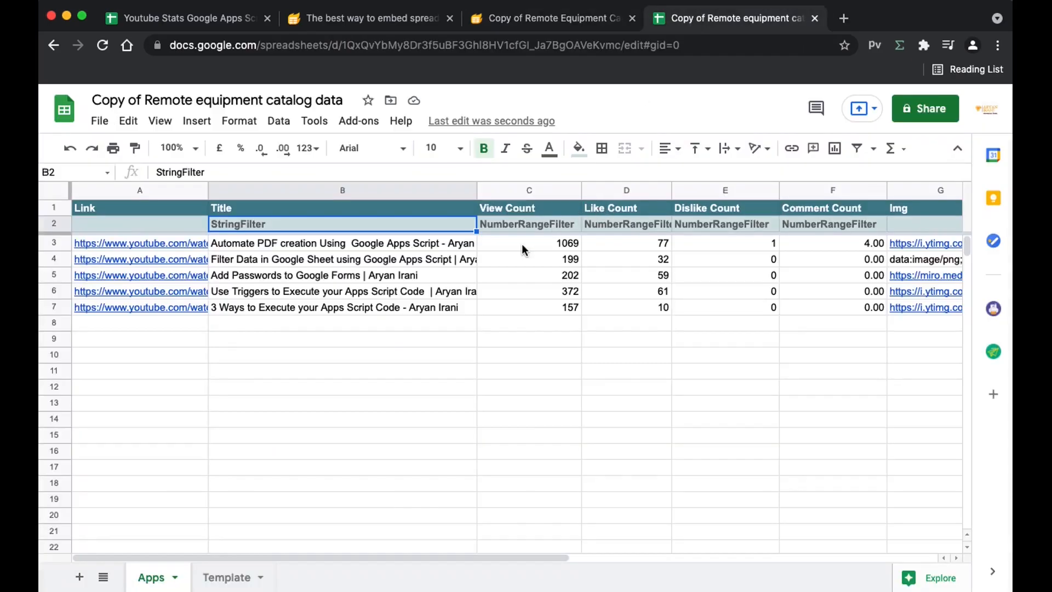
pyautogui.click(520, 225)
pyautogui.click(625, 224)
pyautogui.click(699, 222)
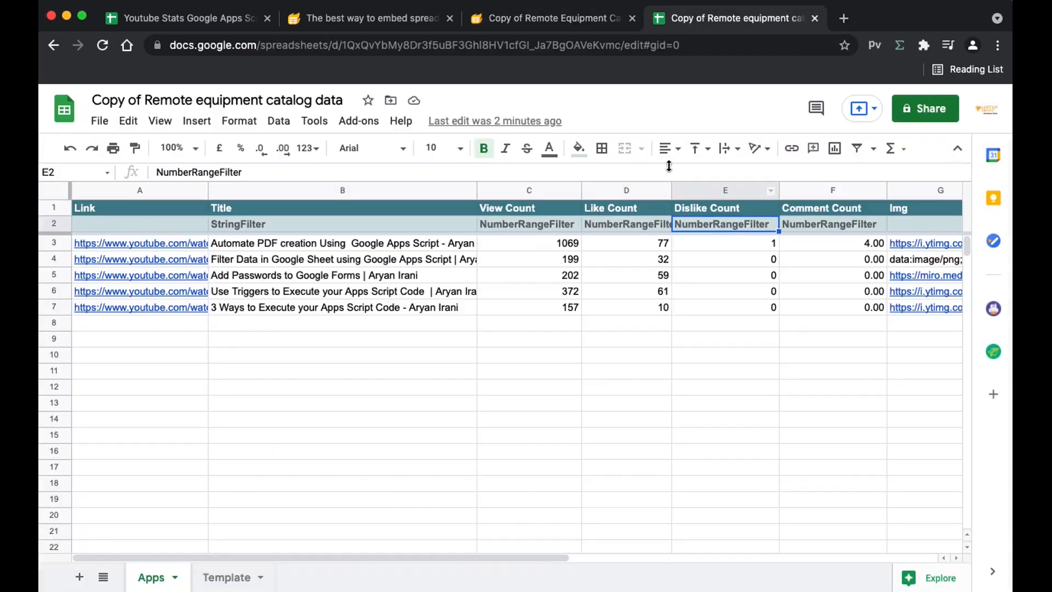
# Step: Switch back to the Awesome Table app, rename it YouTube Data and save the changes
pyautogui.click(518, 22)
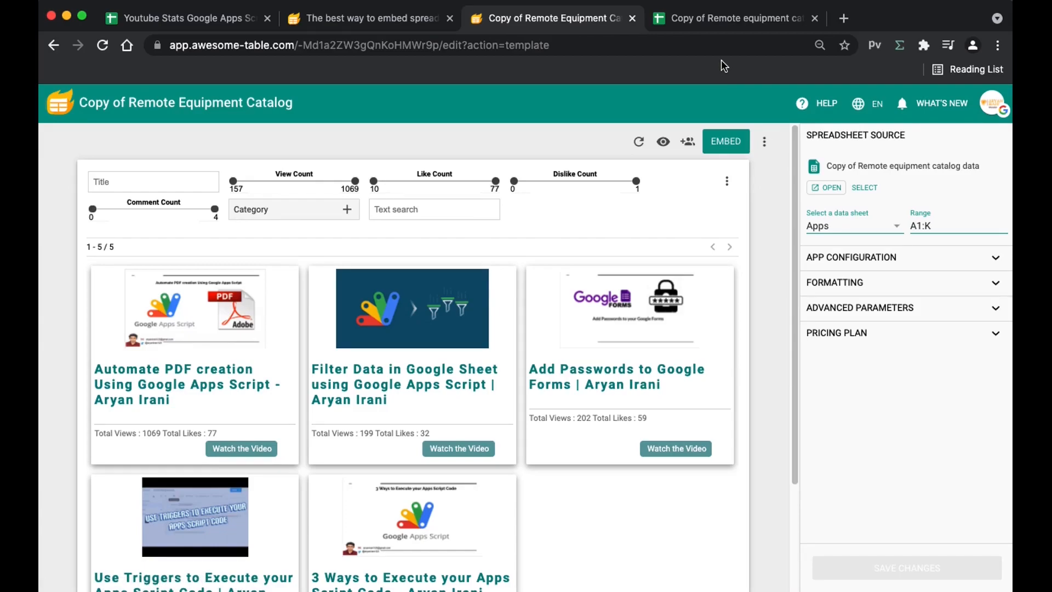
pyautogui.doubleClick(354, 105)
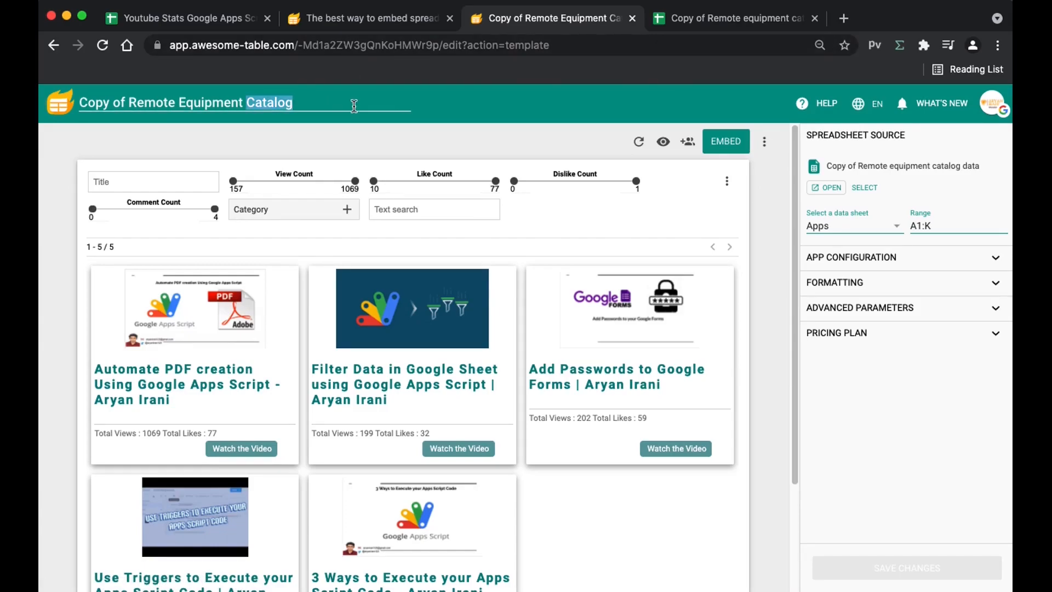
pyautogui.press('super+a')
pyautogui.press('BackSpace')
pyautogui.write('YOuT')
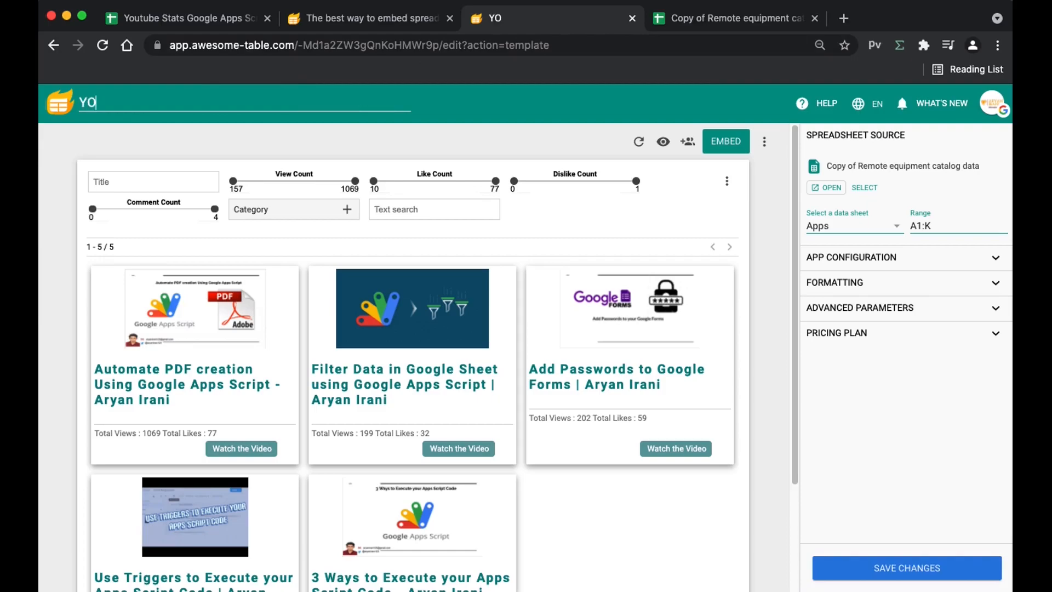
pyautogui.press('BackSpace')
pyautogui.press('BackSpace')
pyautogui.press('BackSpace')
pyautogui.write('ouTube Data')
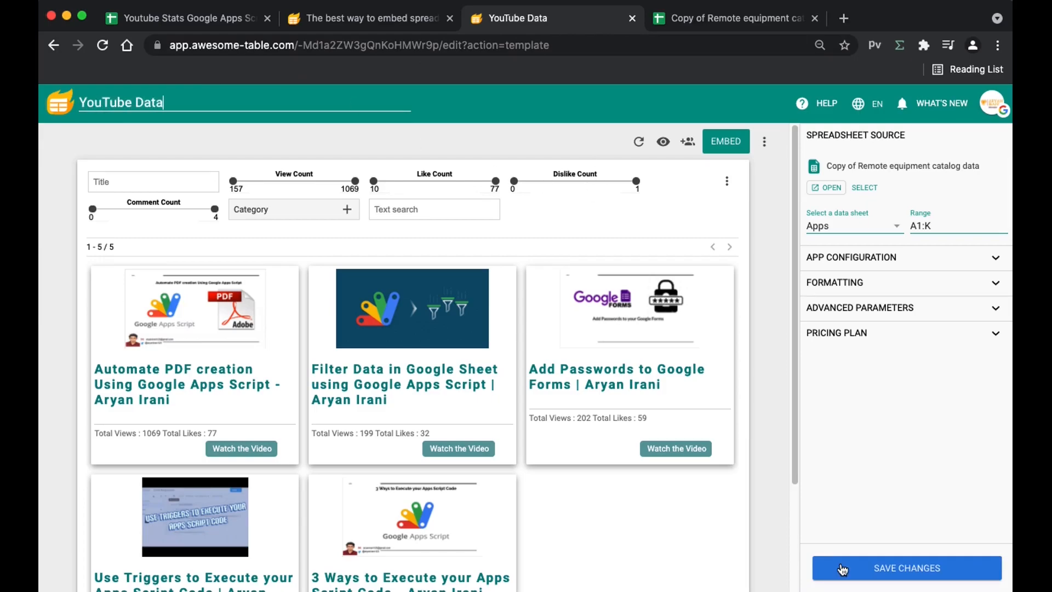
pyautogui.click(842, 570)
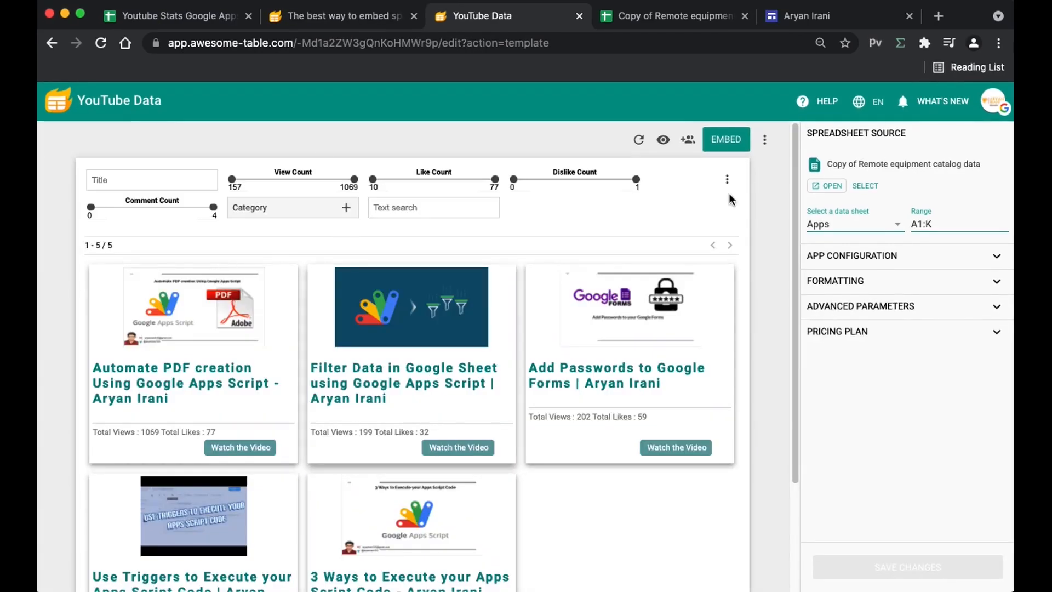
# Step: Open the embedding options for YouTube Data, copy the direct link and check the mobile and desktop previews
pyautogui.click(719, 143)
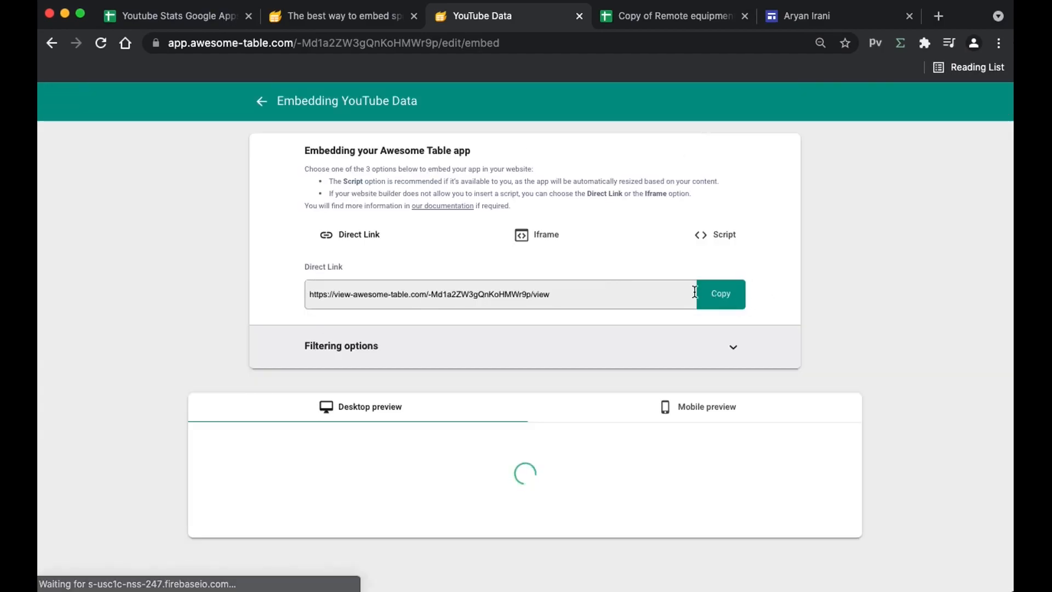
pyautogui.click(712, 296)
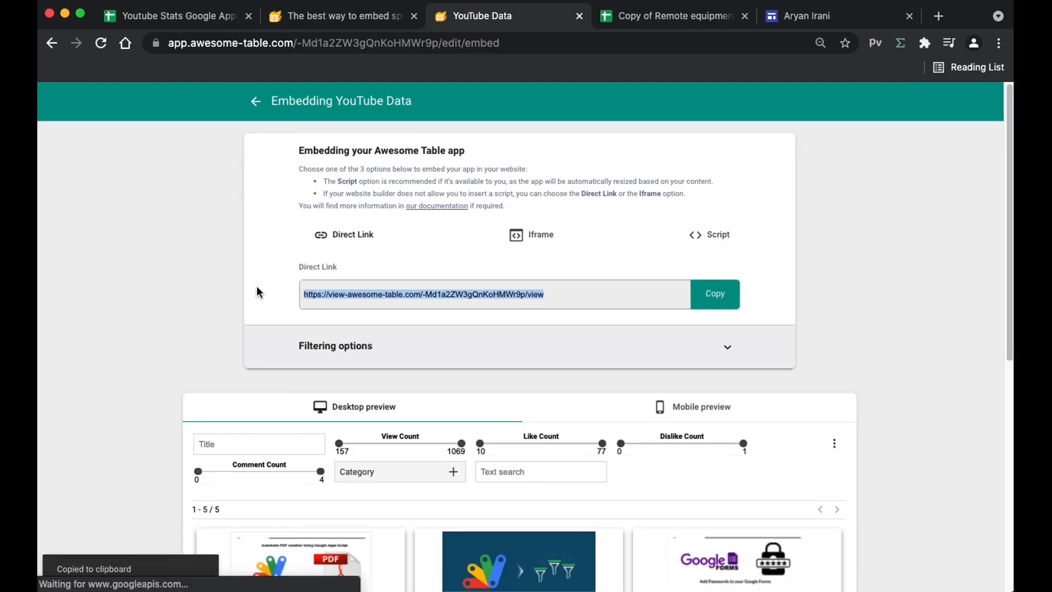
pyautogui.scroll(-1, 335, 402)
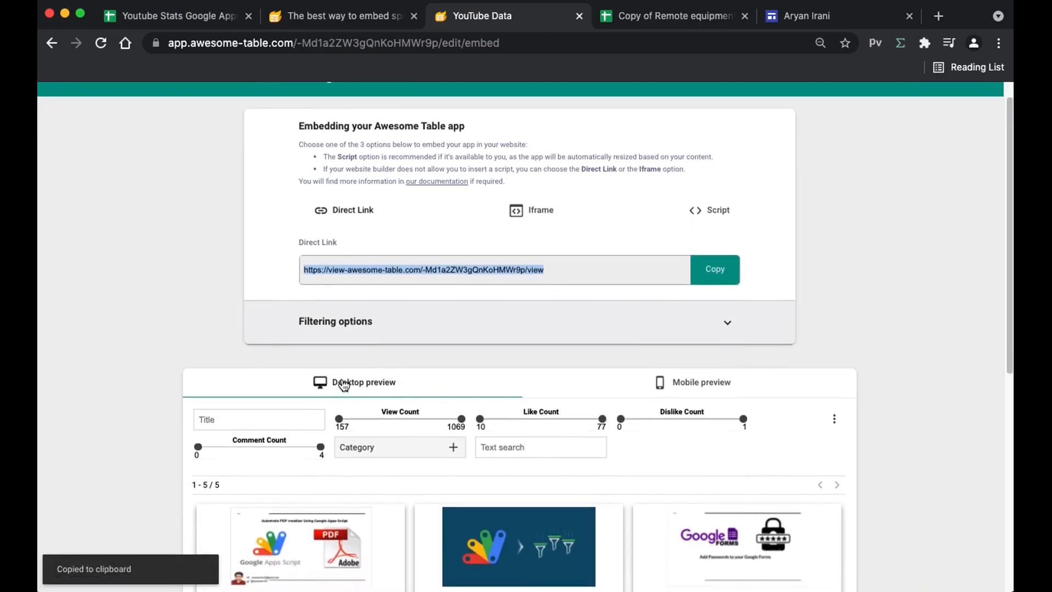
pyautogui.click(681, 366)
pyautogui.click(319, 406)
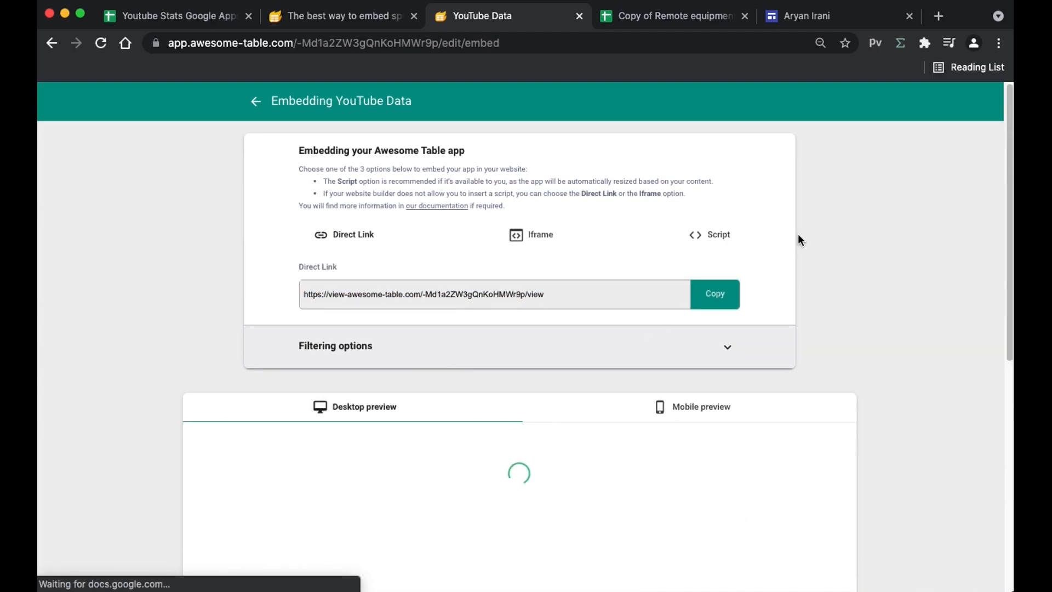
# Step: Switch to the Google Sites editor and add a new page named YouTube
pyautogui.click(784, 17)
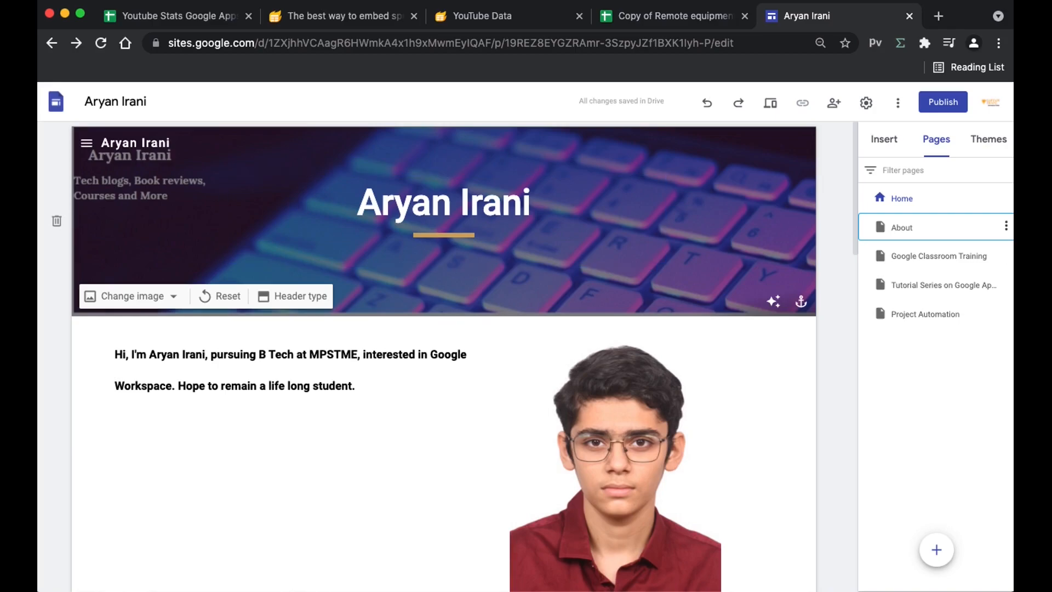
pyautogui.click(941, 549)
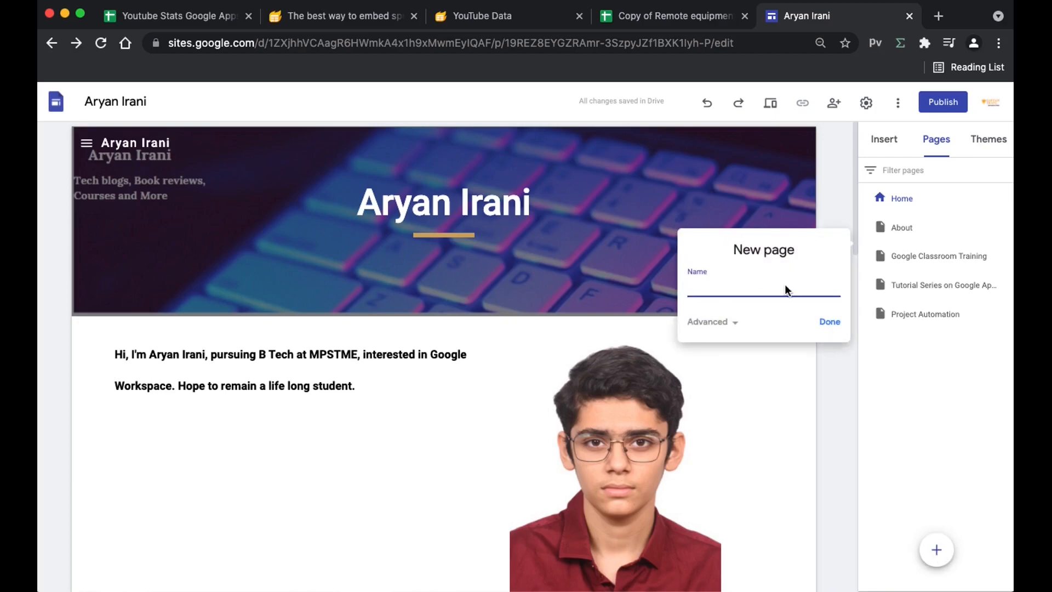
pyautogui.write('YOu')
pyautogui.click(832, 322)
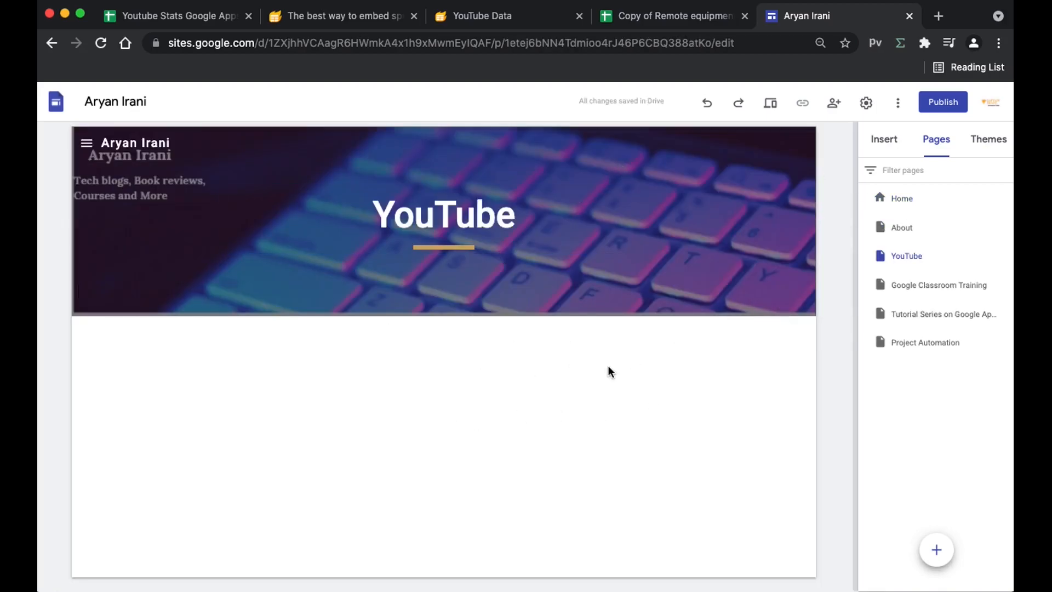
# Step: Embed the YouTube Data app on the YouTube page by its copied direct link and enlarge the embedded frame in width and height
pyautogui.click(884, 140)
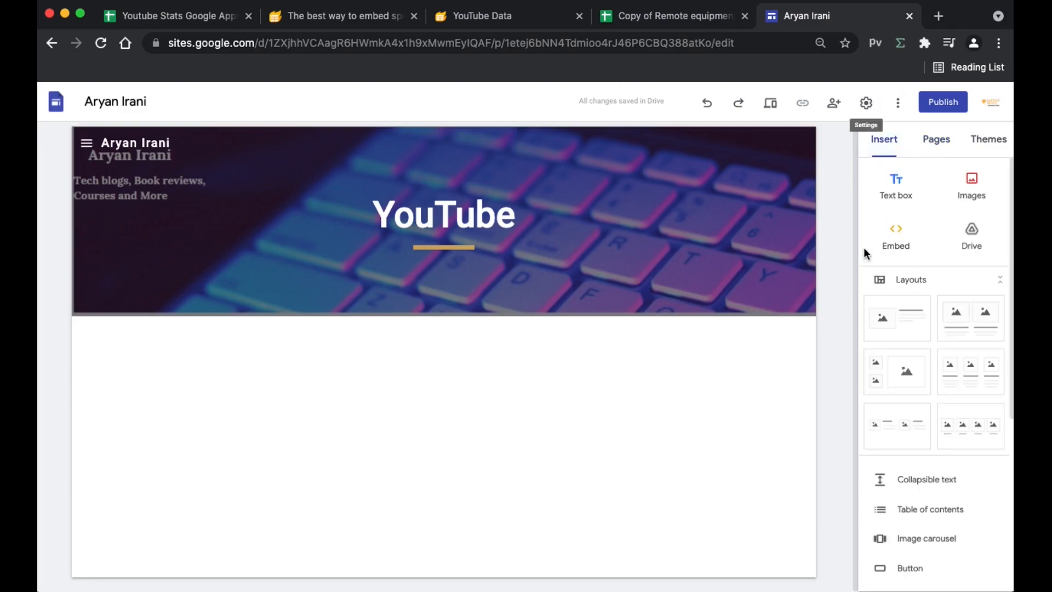
pyautogui.click(895, 235)
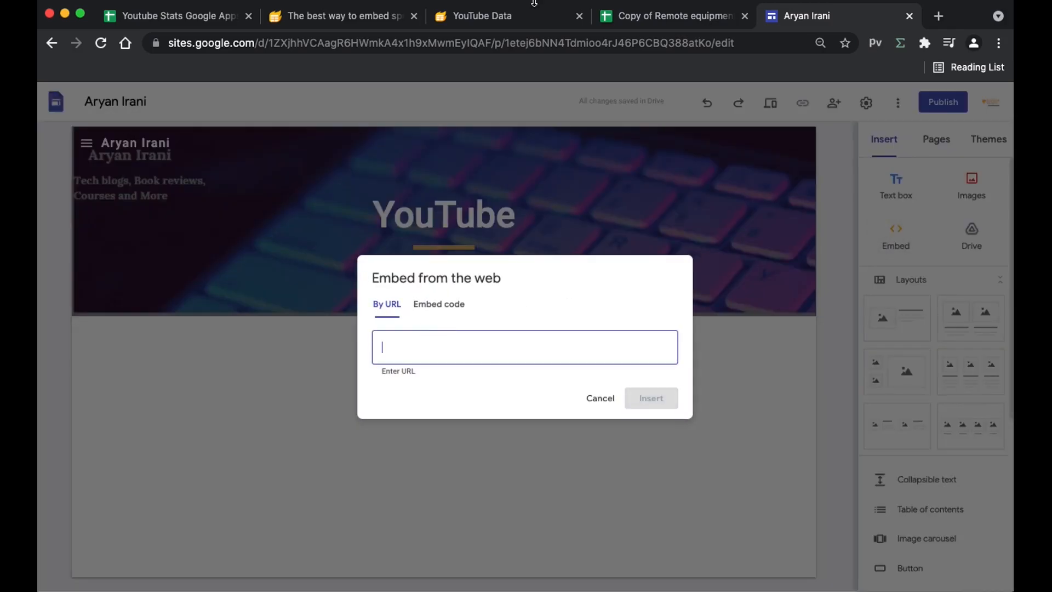
pyautogui.click(535, 15)
pyautogui.click(722, 293)
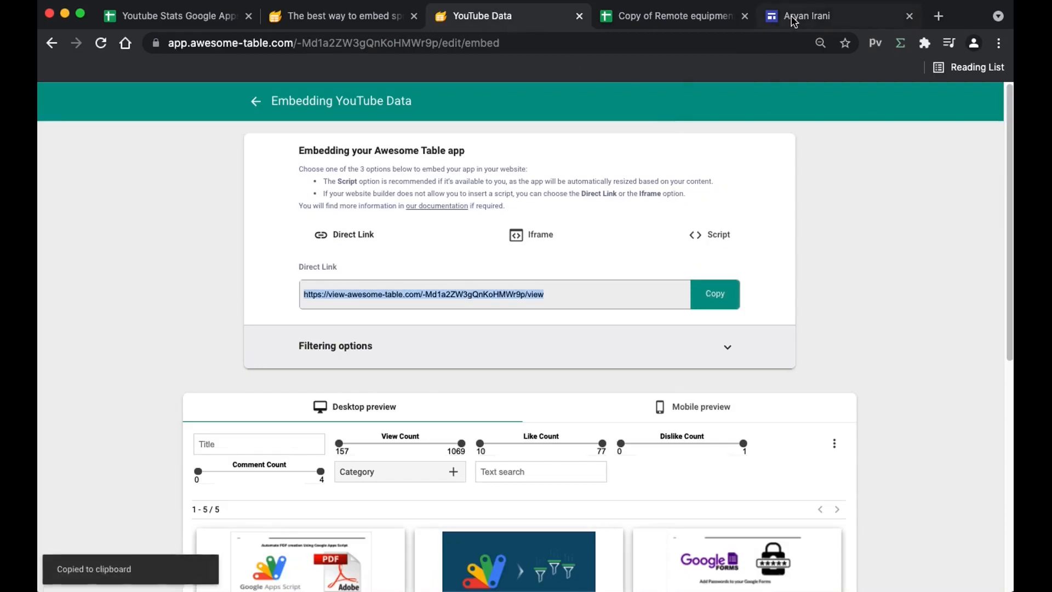
pyautogui.click(806, 15)
pyautogui.press('super+v')
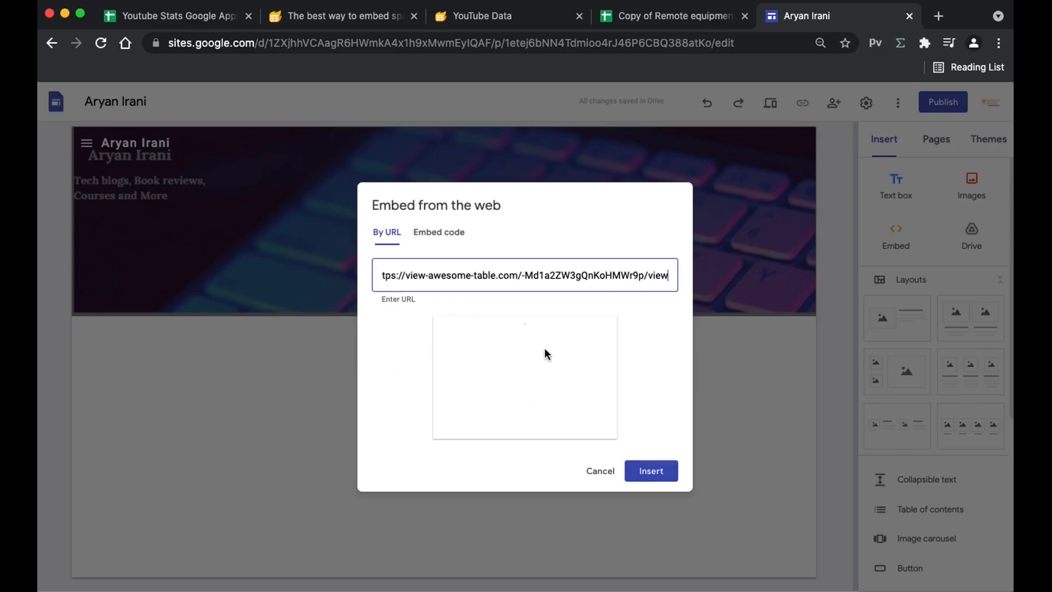
pyautogui.click(657, 472)
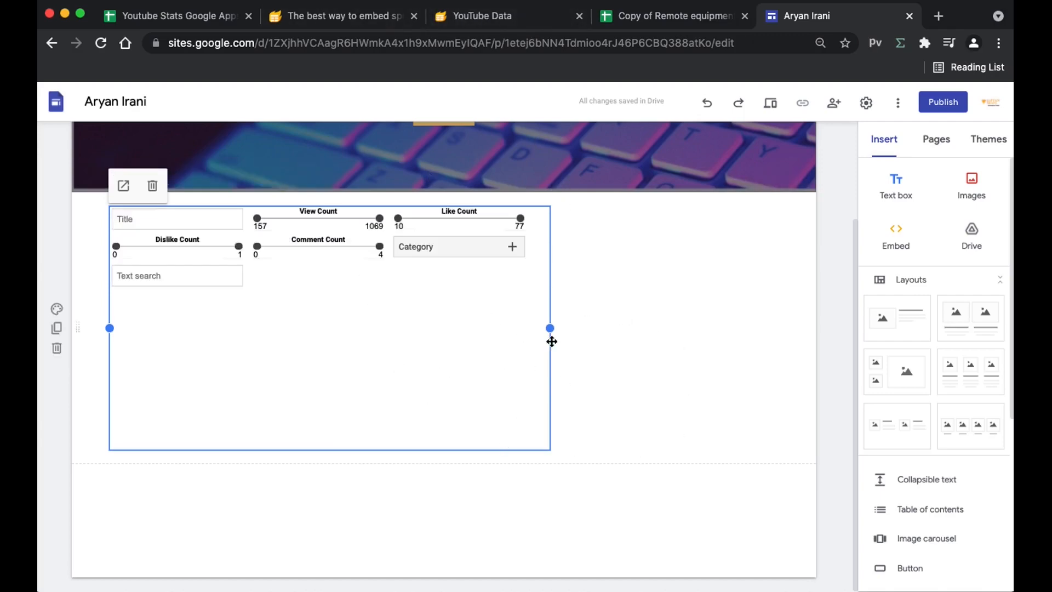
pyautogui.moveTo(549, 527); pyautogui.dragTo(728, 465)
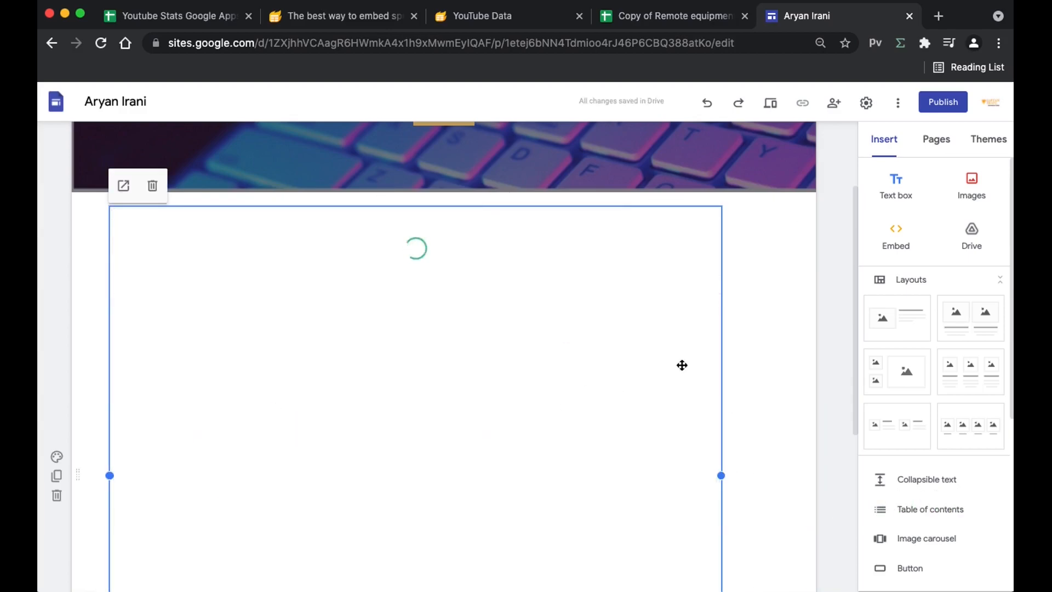
pyautogui.scroll(2, 740, 371)
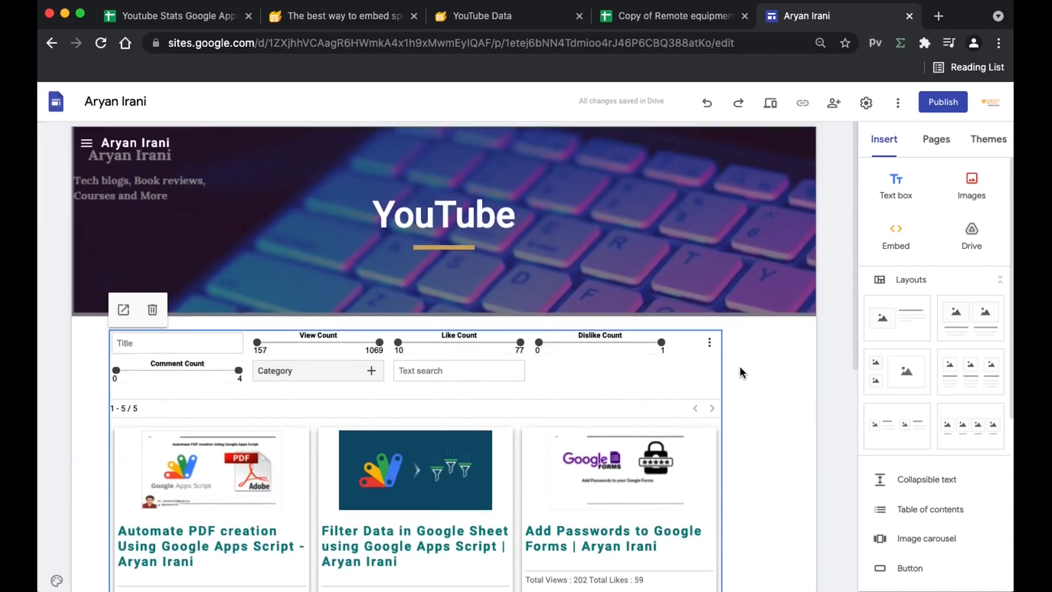
# Step: Preview the site, filter the embedded video cards by the title PDF and clear the Title filter
pyautogui.click(771, 104)
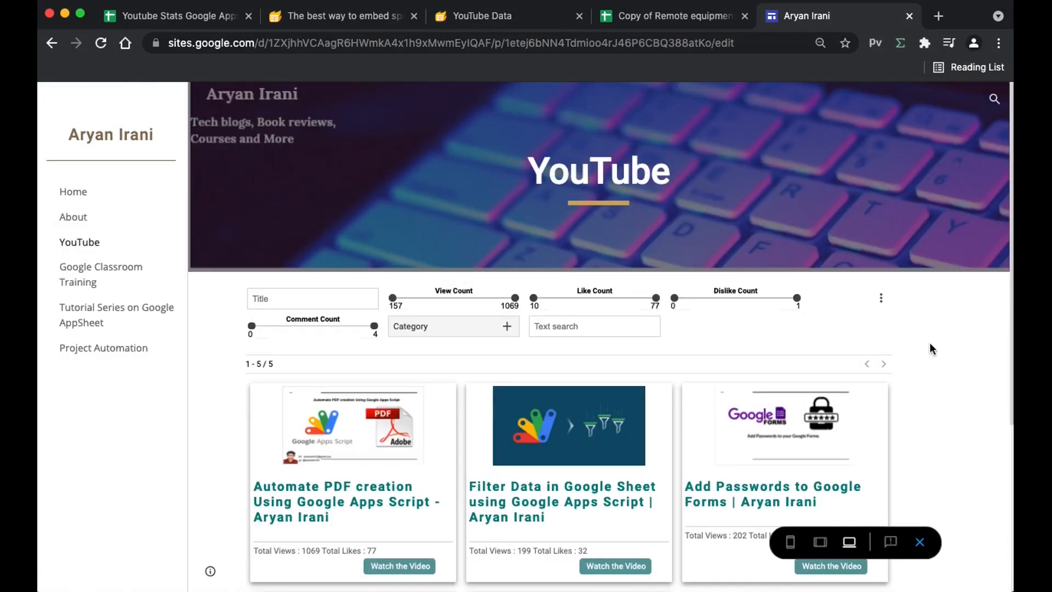
pyautogui.scroll(-3, 930, 342)
pyautogui.click(316, 127)
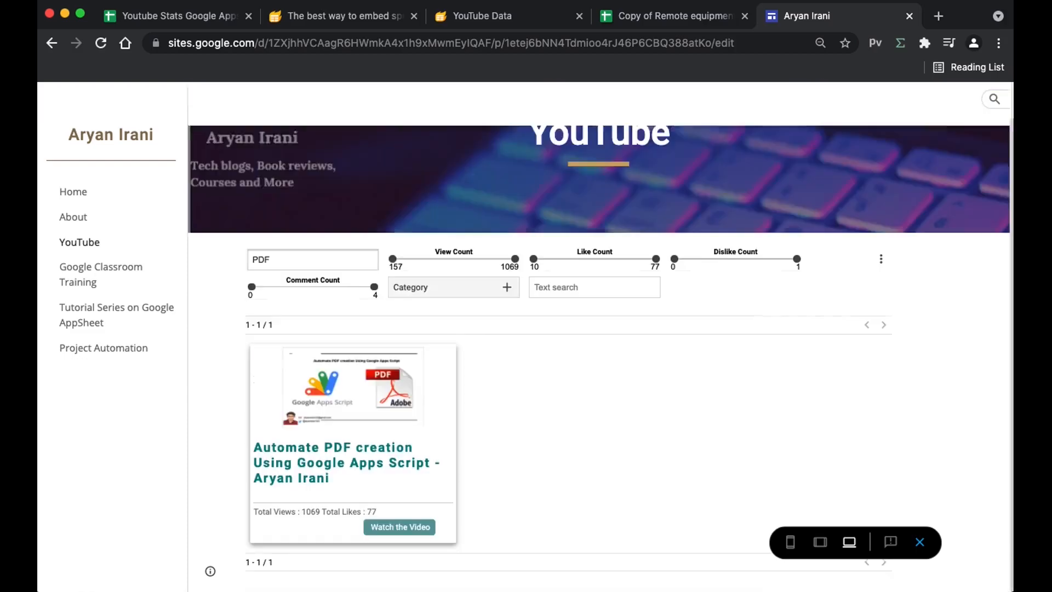
pyautogui.press('BackSpace')
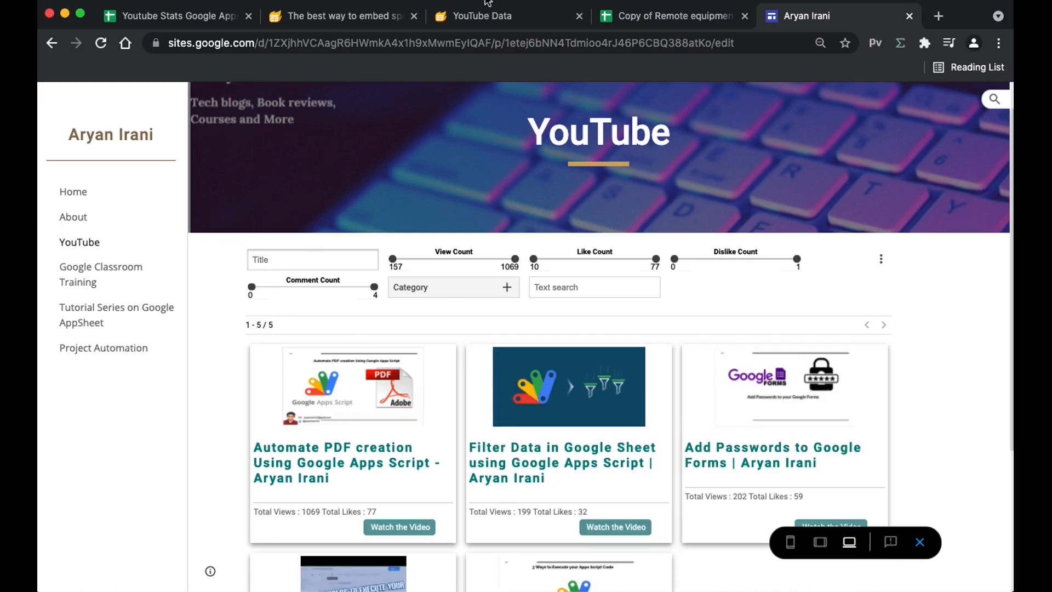
pyautogui.click(494, 26)
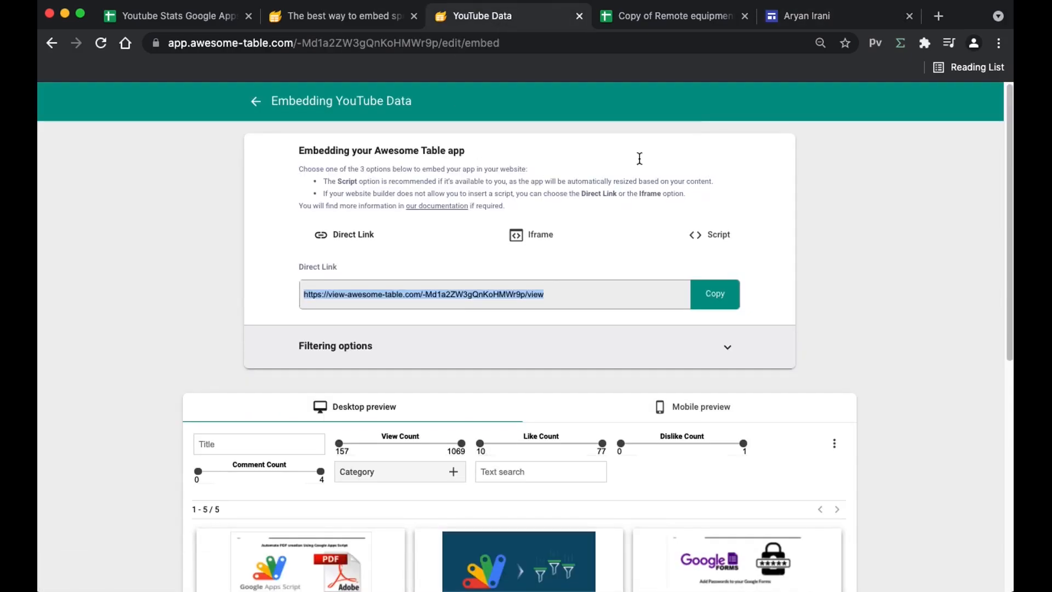
pyautogui.click(804, 17)
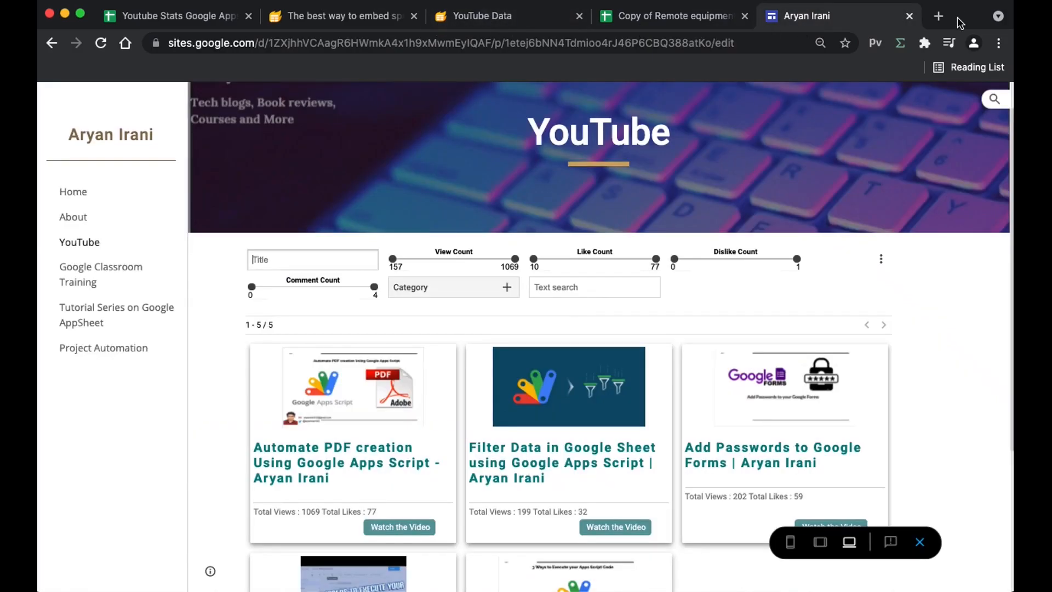